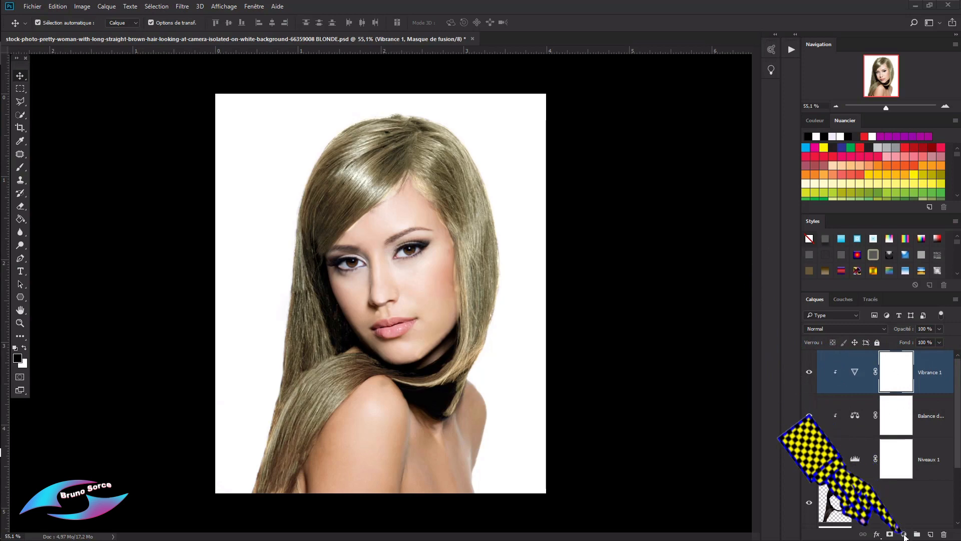
Add a solid colour fill layer (Couleur unie) above the Vibrance 1 layer in dark red 4c0101
left_click(904, 534)
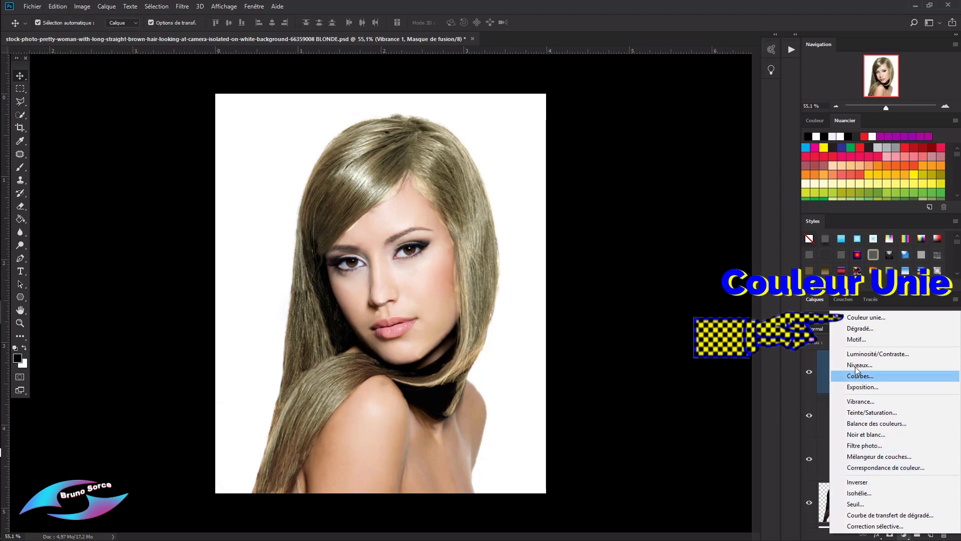
left_click(853, 317)
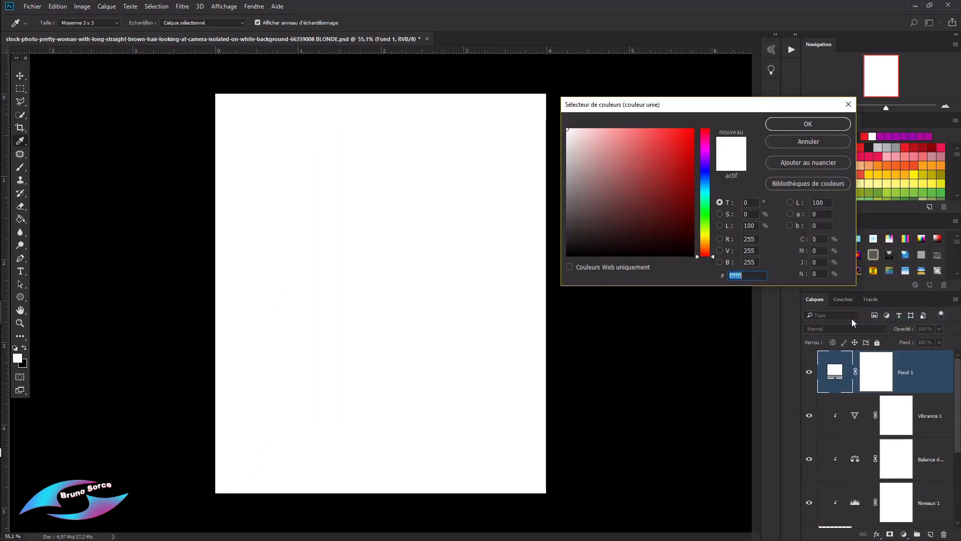
left_click(692, 218)
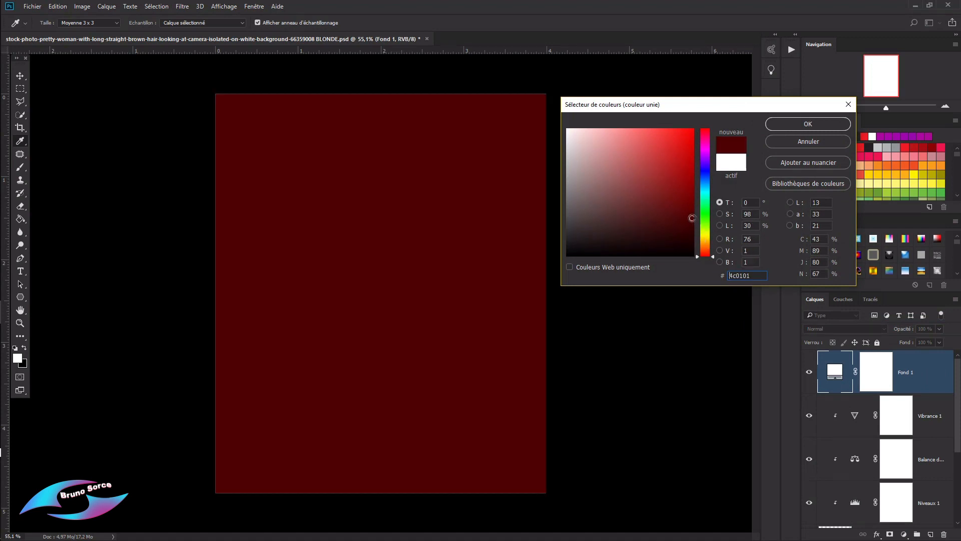
left_click(798, 126)
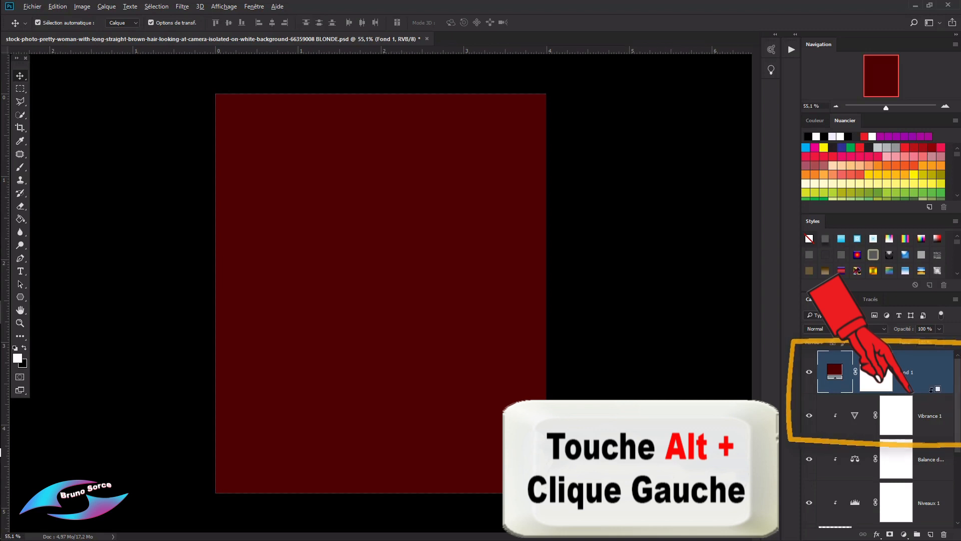
Clip the dark red fill layer to the hair layers below and set its blend mode to Lumière tamisée
left_click(931, 395, "alt")
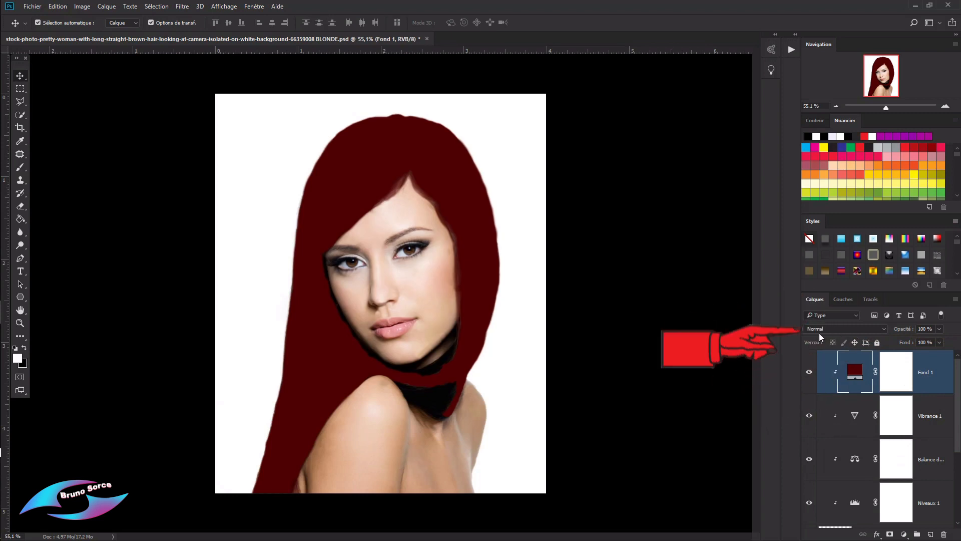
left_click(857, 329)
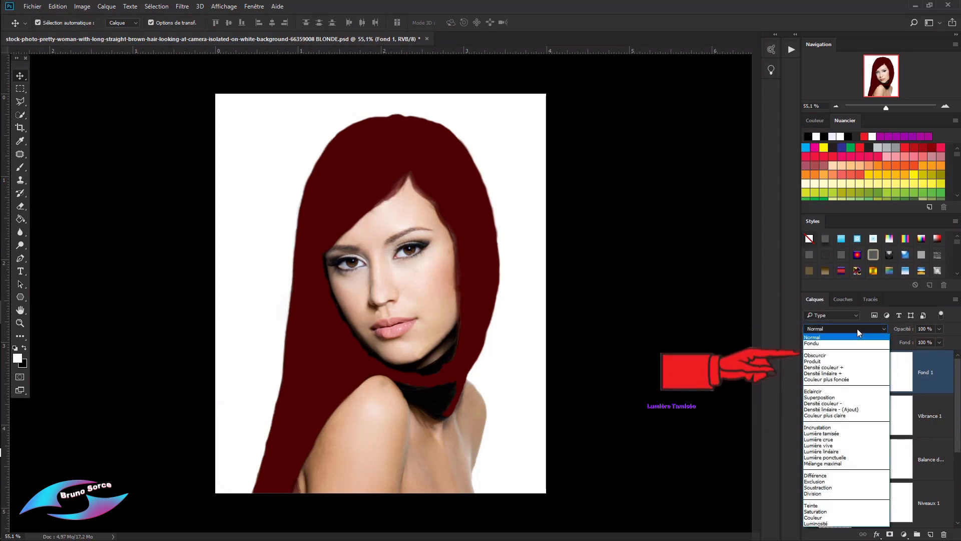
left_click(821, 433)
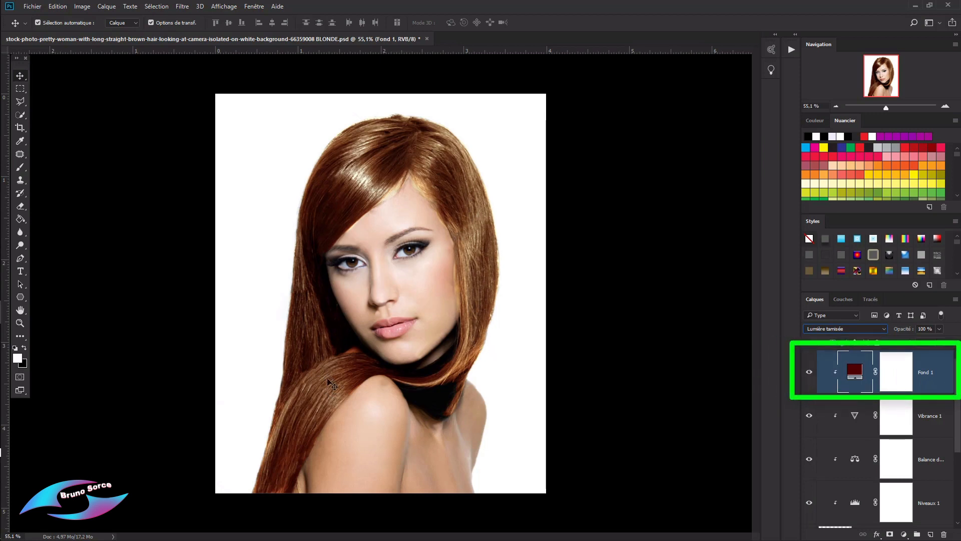
Edit the fill layer's colour and try greys such as 504d4d, 8f8d8d, c1bcbc and eeebeb, plus pale pink f8c1c1
double_click(855, 373)
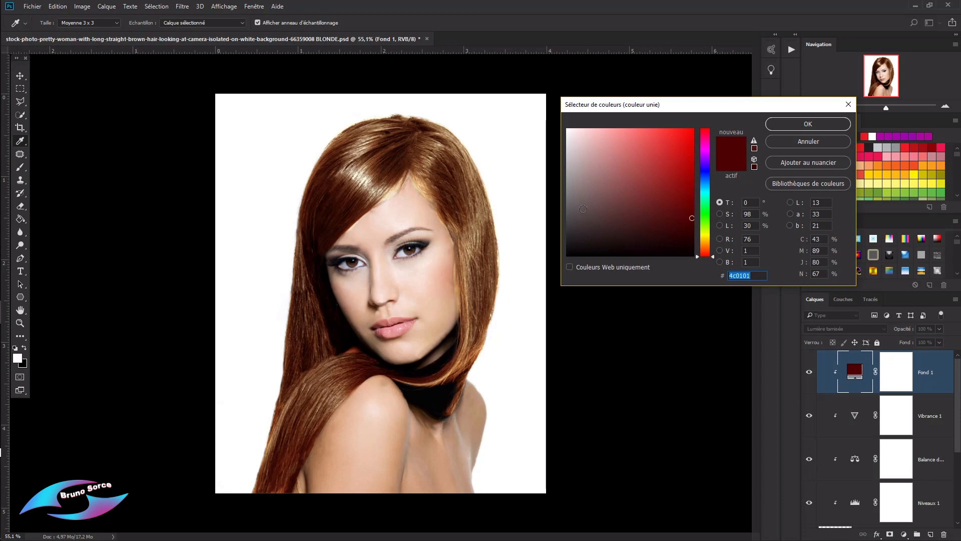
left_click(571, 215)
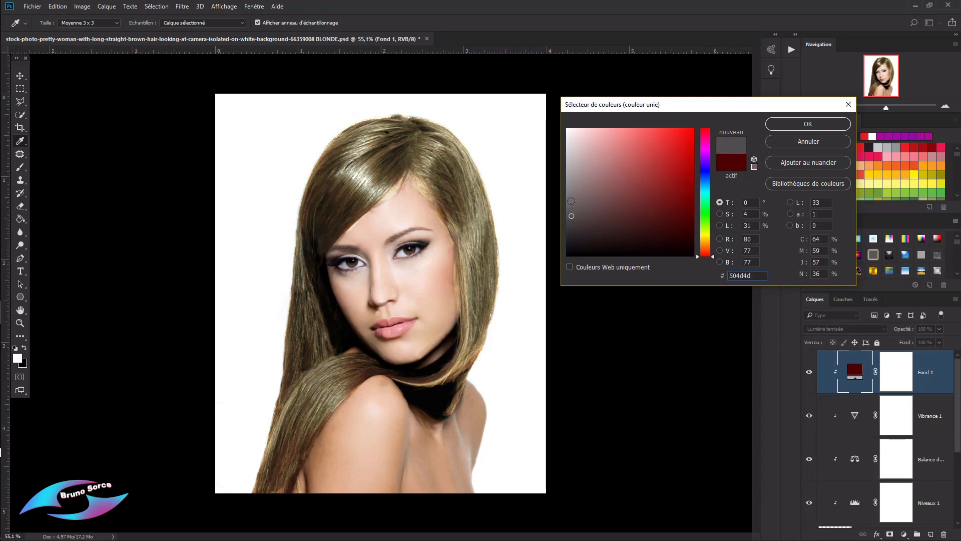
left_click(568, 185)
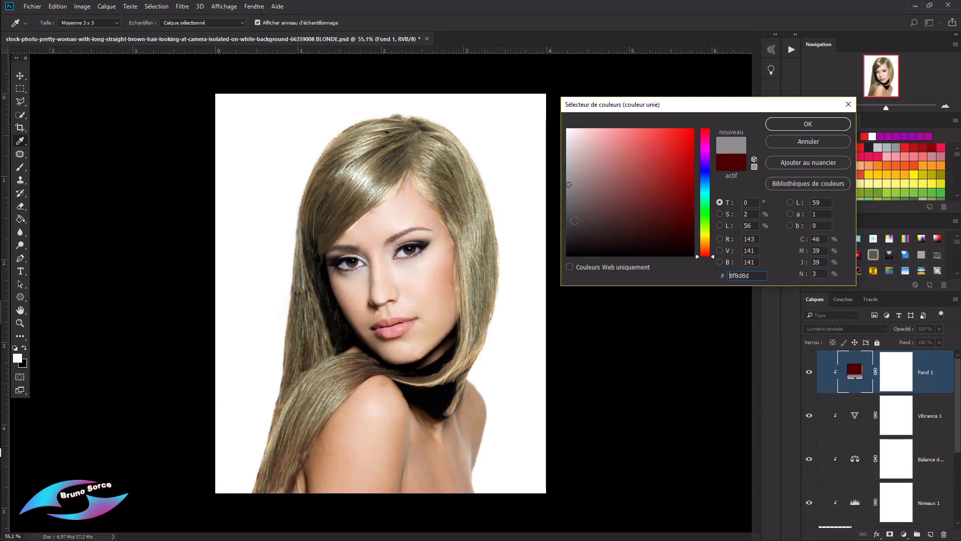
left_click(570, 221)
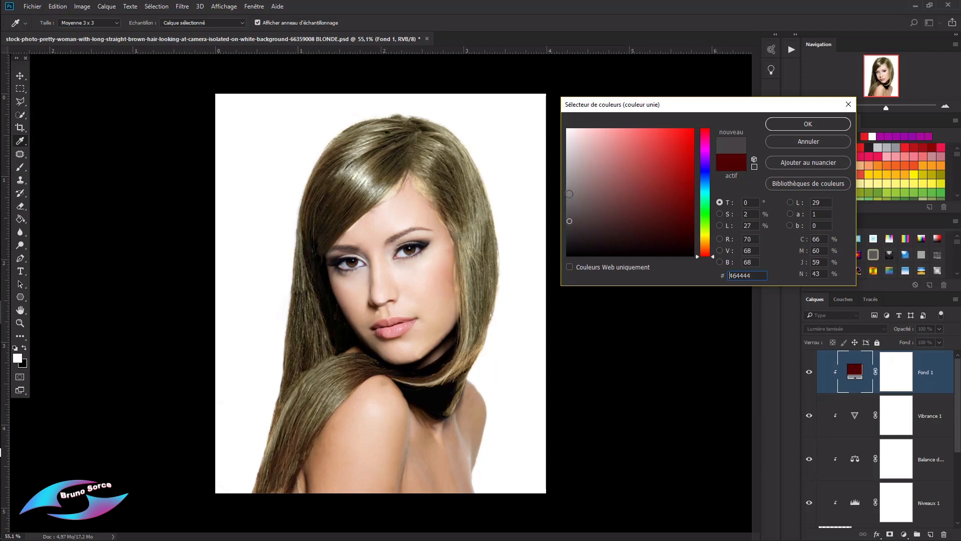
left_click(569, 193)
left_click(569, 159)
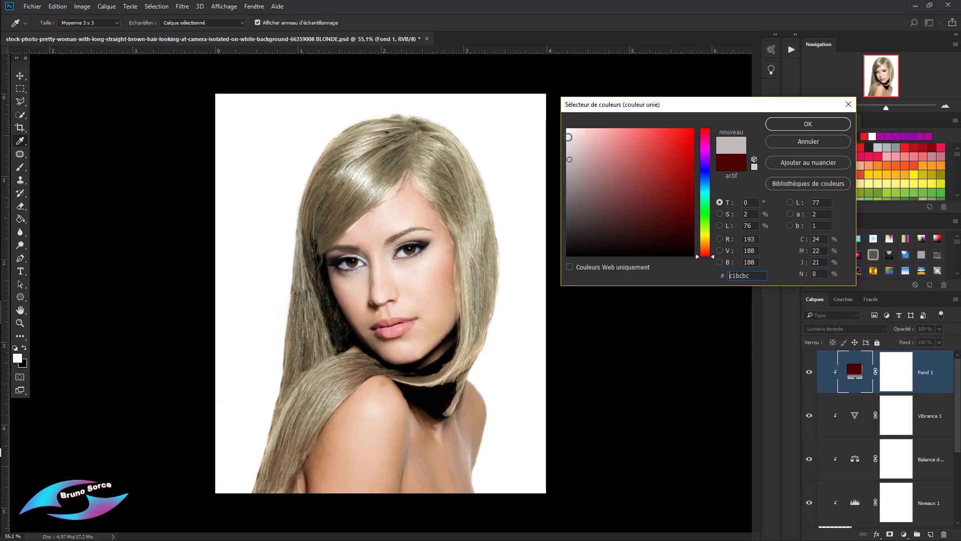
left_click(568, 137)
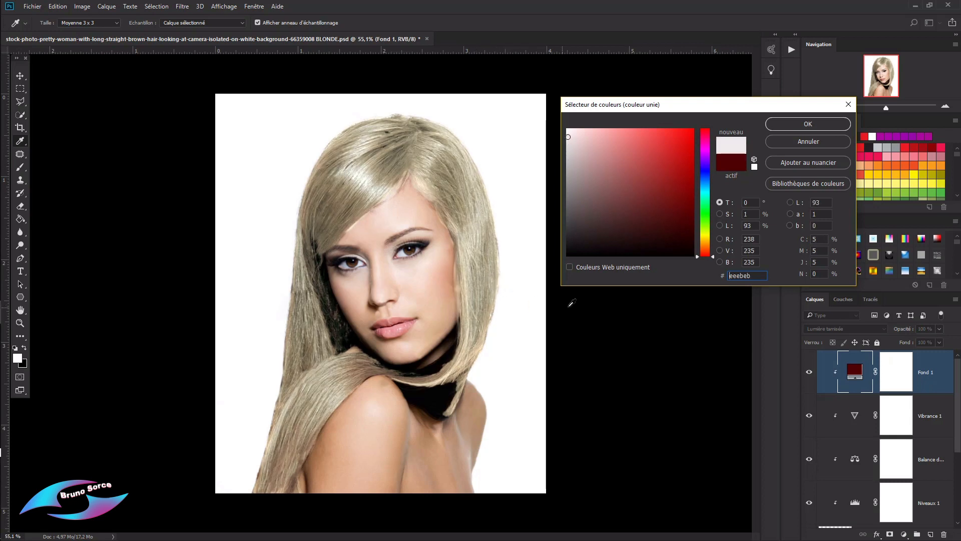
left_click(595, 132)
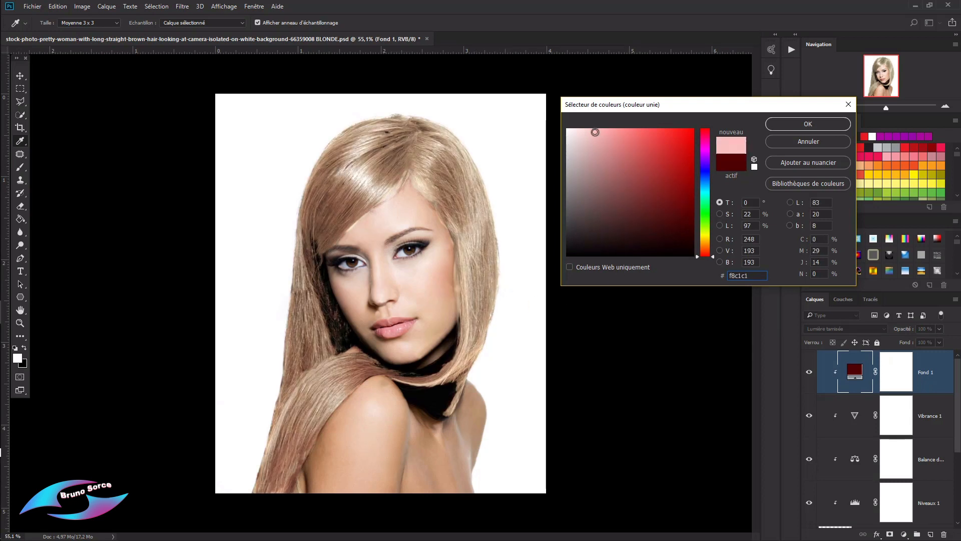
Try green and violet fill colours on the hair, including c1f8c2, dbf9db, f7dbf9, 413542, 230225 and ba36c2
left_click(706, 213)
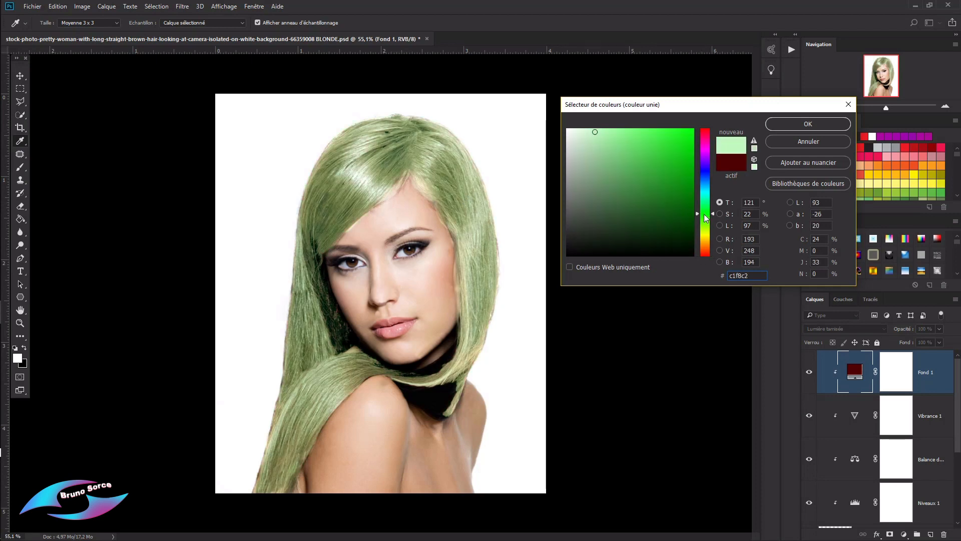
left_click(582, 131)
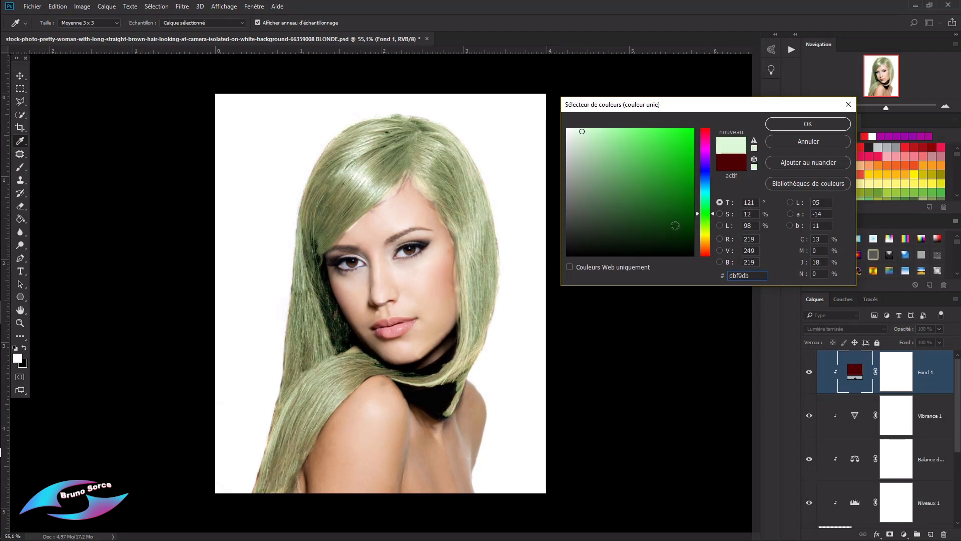
left_click(703, 151)
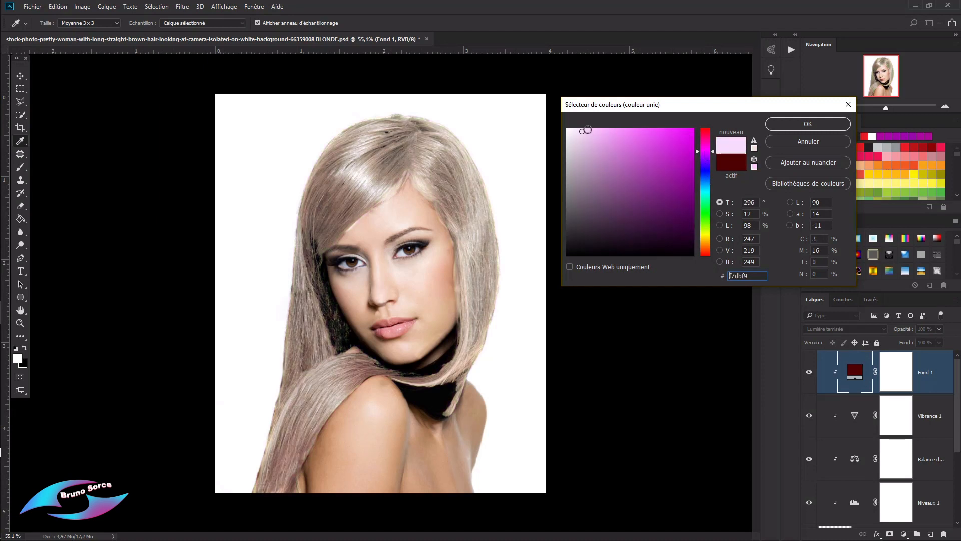
left_click(587, 129)
left_click(592, 223)
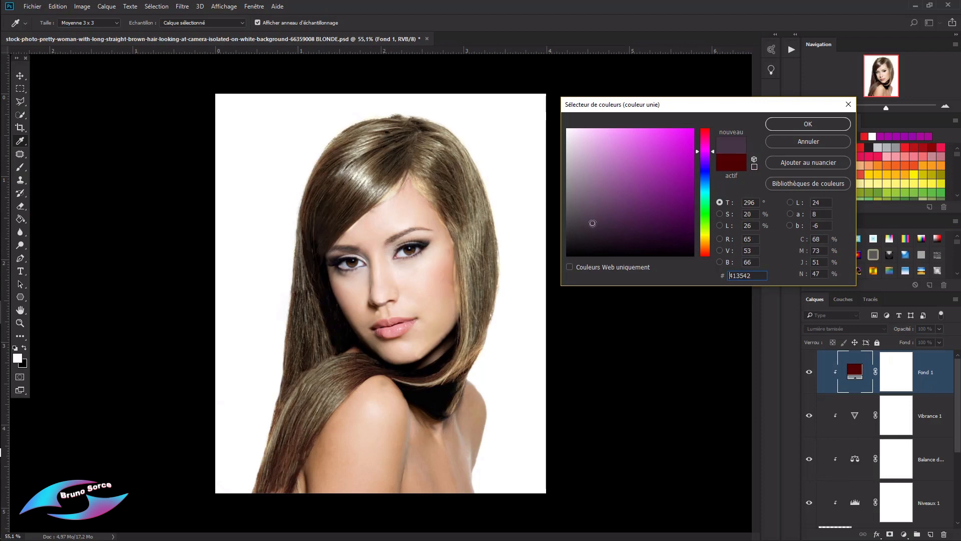
left_click(688, 237)
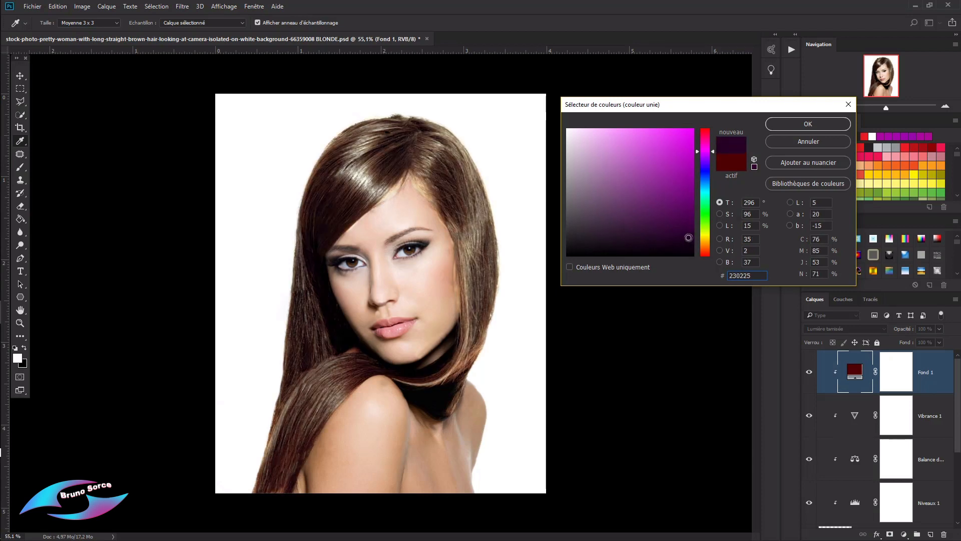
left_click(659, 159)
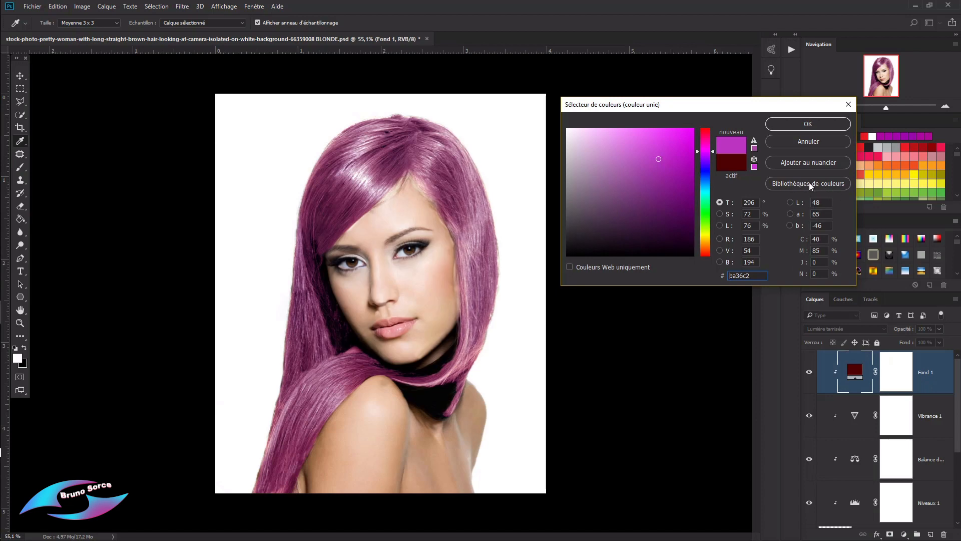
Switch the fill colour choice to the colour libraries and select the PANTONE+ Pastels & Neons Uncoated swatch book
left_click(794, 184)
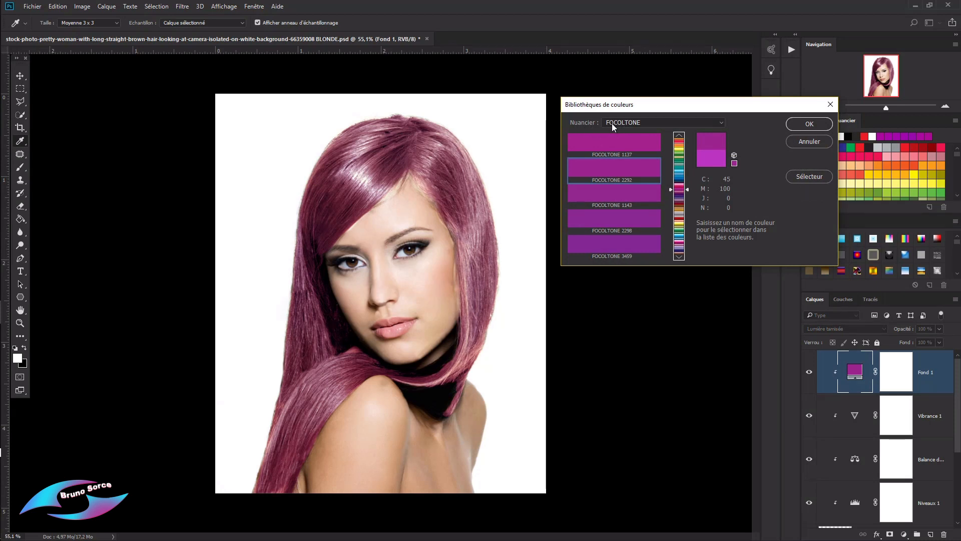
left_click(651, 125)
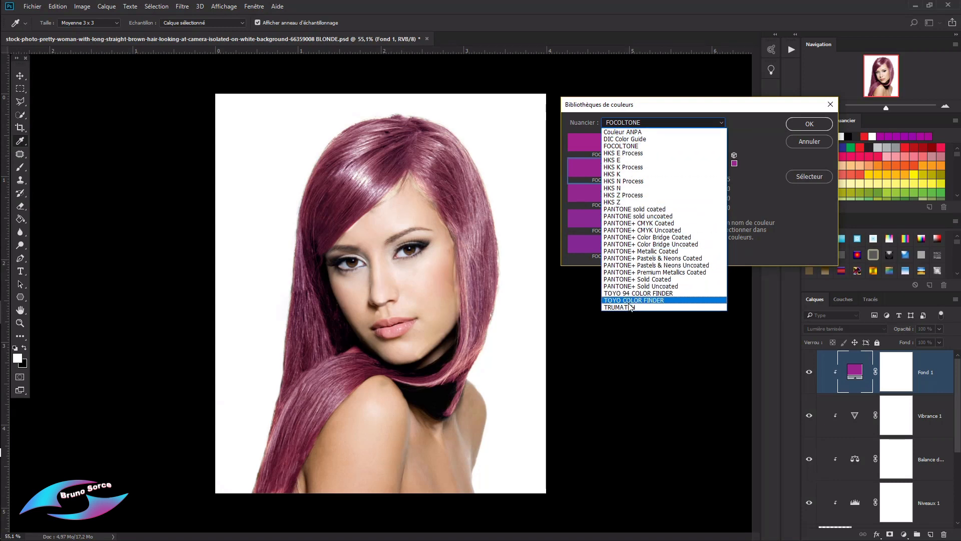
left_click(665, 266)
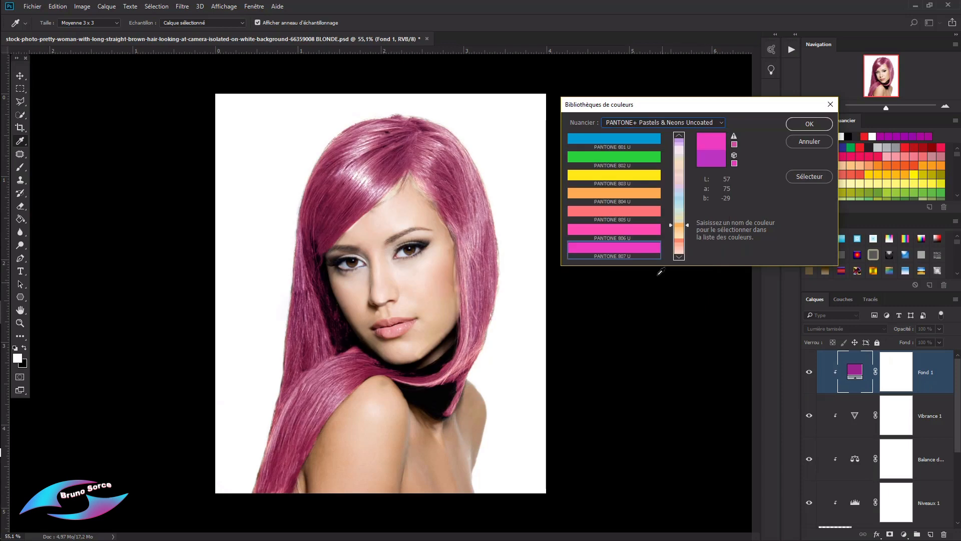
Try the swatches PANTONE 803 U, 807 U, 9263 U, 9261 U and 9240 U as the hair fill colour
left_click(637, 182)
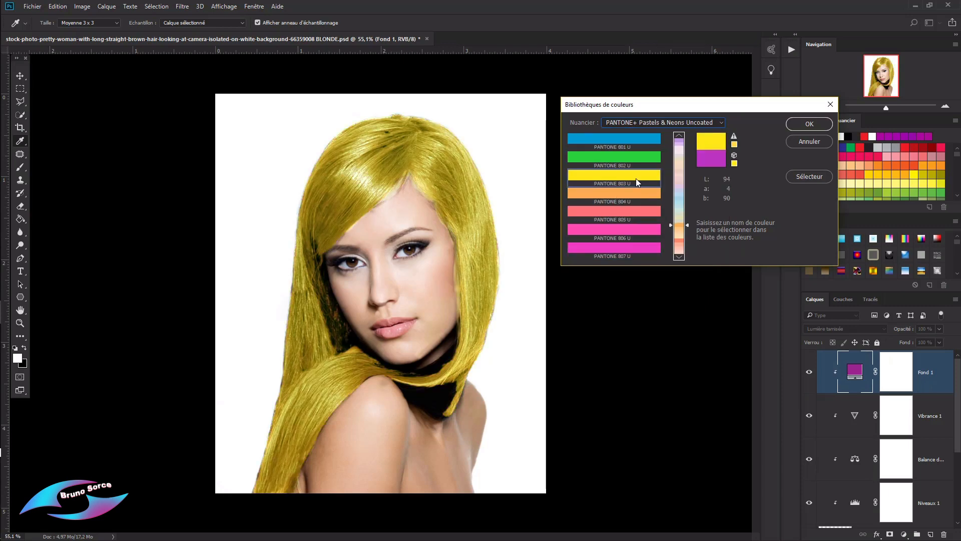
left_click(640, 248)
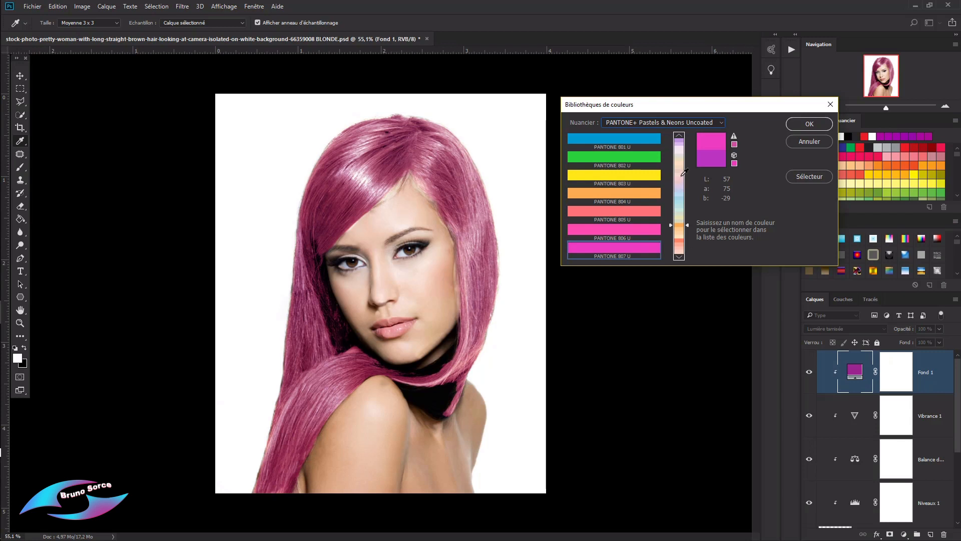
left_click(683, 175)
left_click(643, 249)
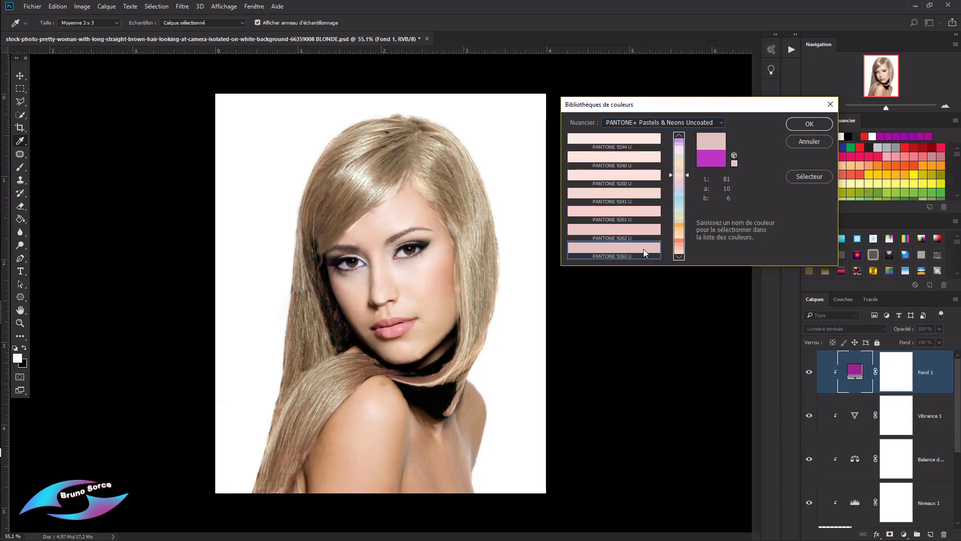
left_click(639, 212)
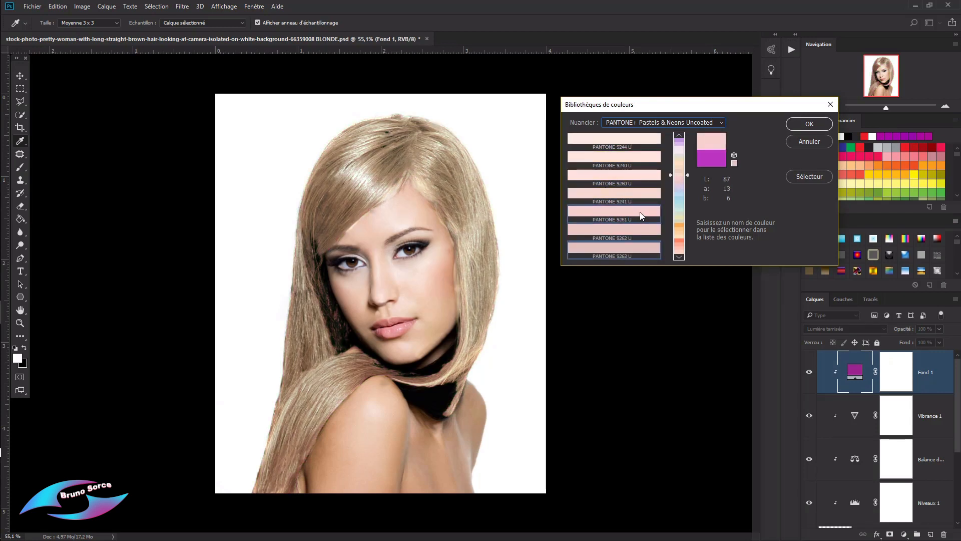
left_click(637, 160)
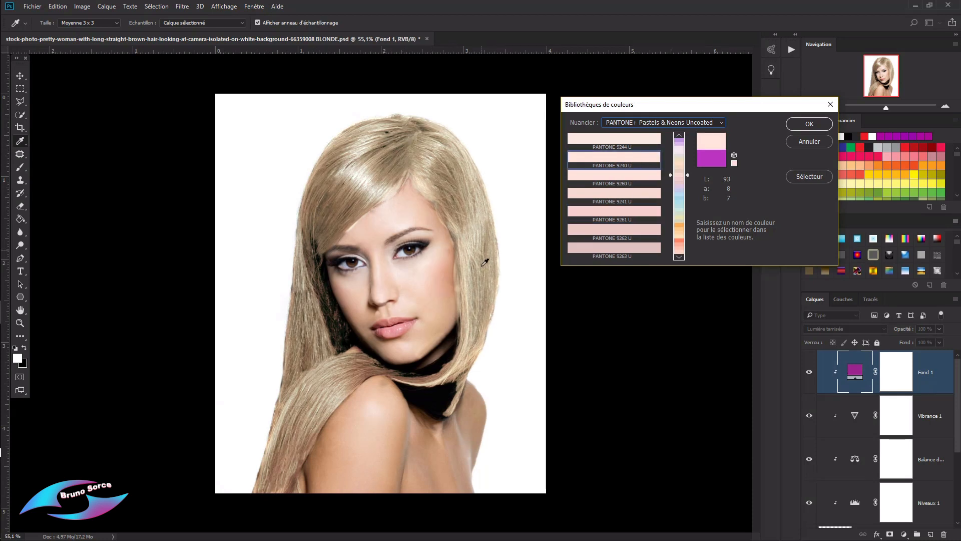
Compare PANTONE 814 U, 813 U and 810 U in the neon range and apply pink PANTONE 813 U as the fill colour
left_click(683, 239)
left_click(650, 247)
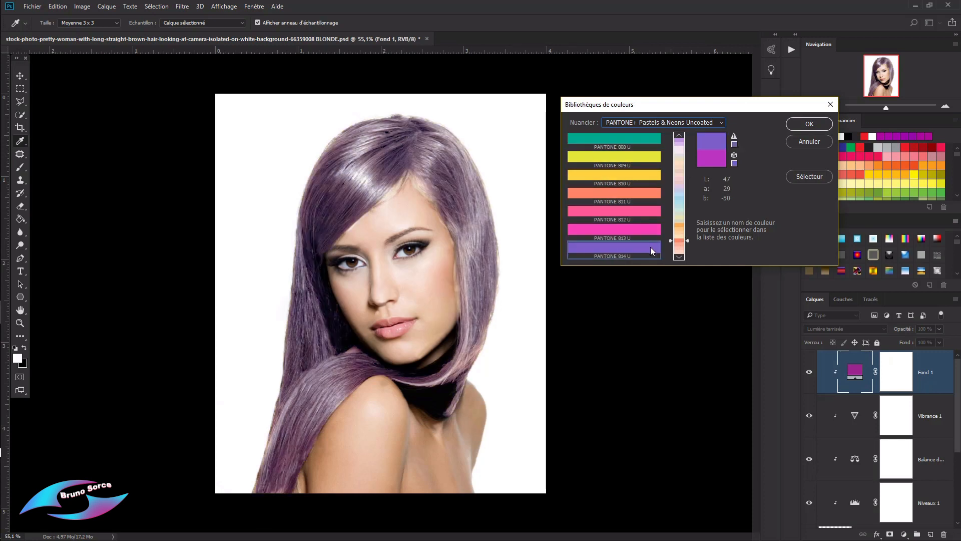
left_click(647, 230)
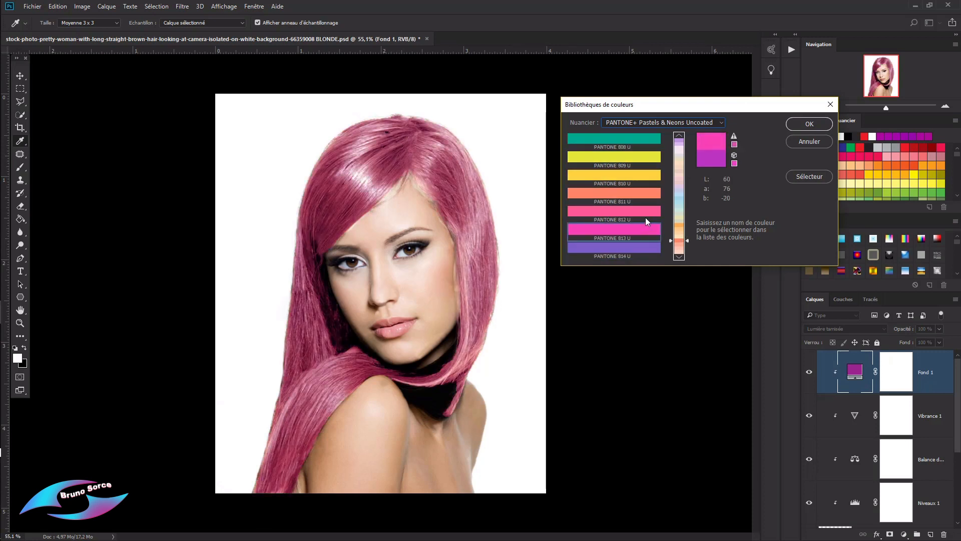
left_click(640, 176)
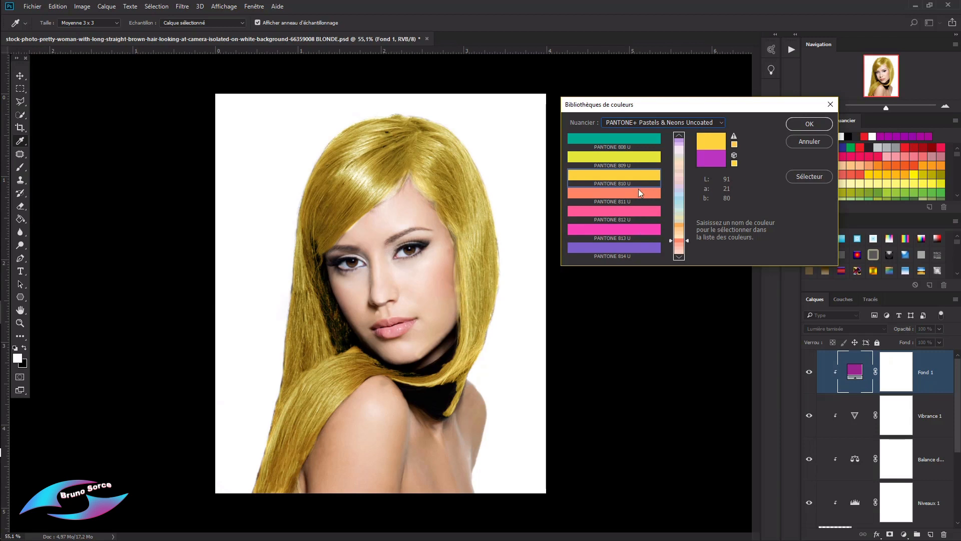
left_click(648, 228)
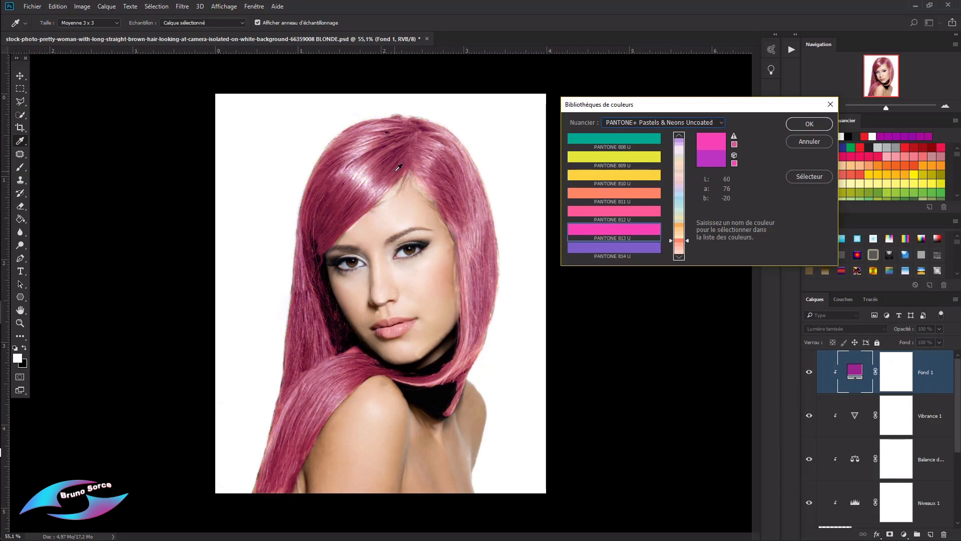
left_click(810, 124)
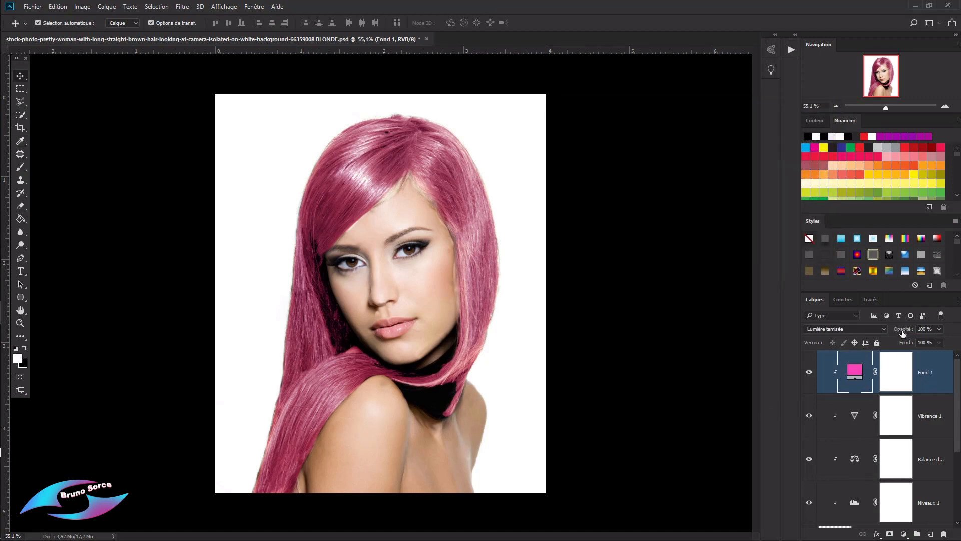
Try the fill layer at 44 % opacity, then restore it to 100 %
left_click_drag(902, 333, 873, 331)
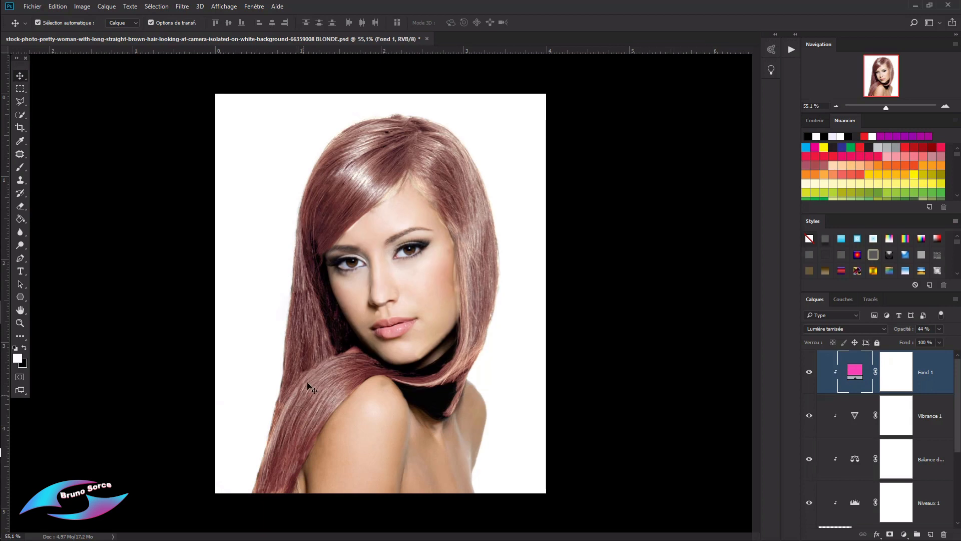
left_click_drag(901, 332, 938, 332)
Switch the fill colour to the PANTONE+ Metallic Coated swatch book and try PANTONE 8282 C and 8280 C on the hair
double_click(856, 372)
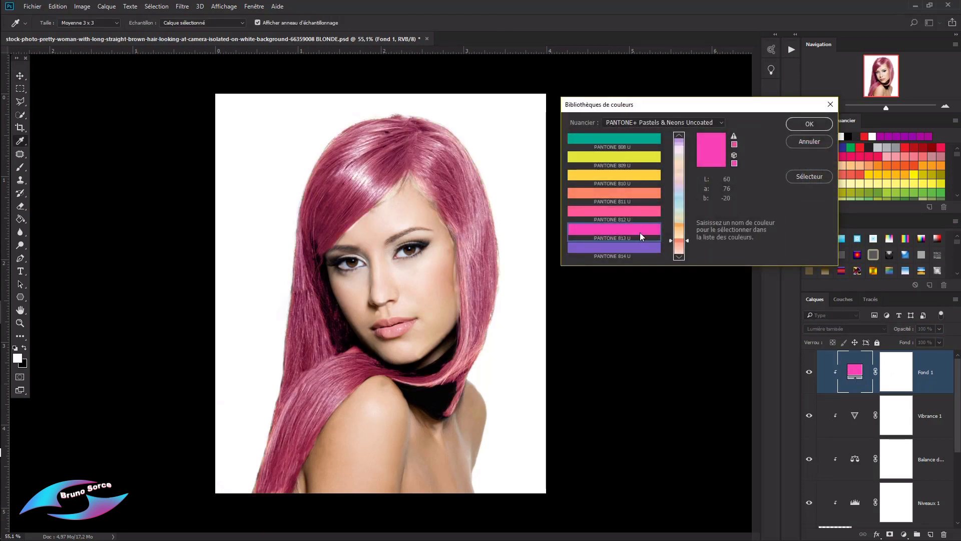
left_click(692, 123)
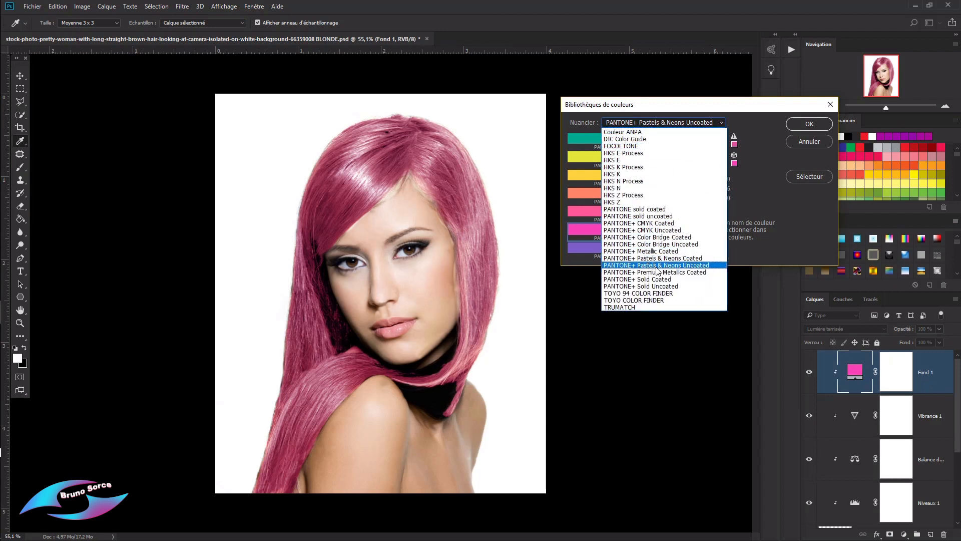
left_click(651, 251)
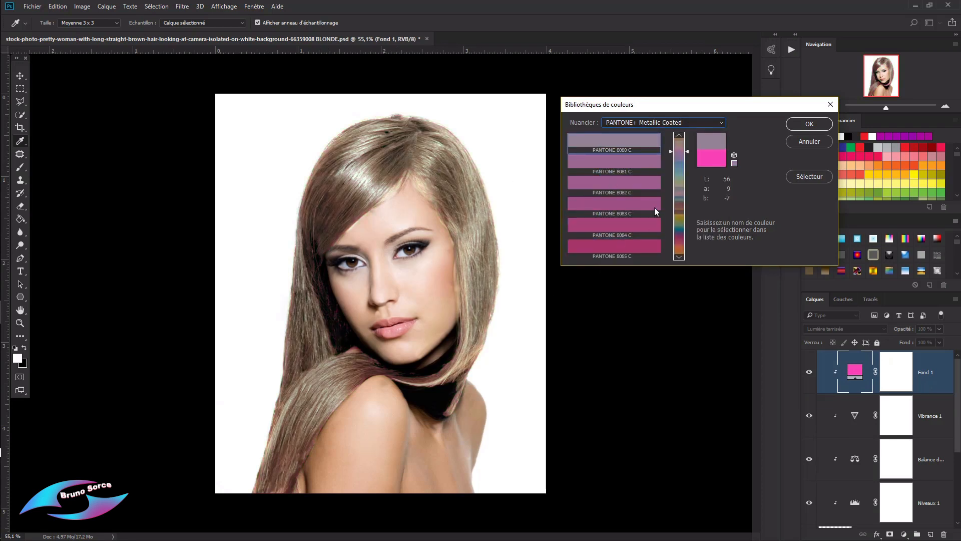
left_click(681, 174)
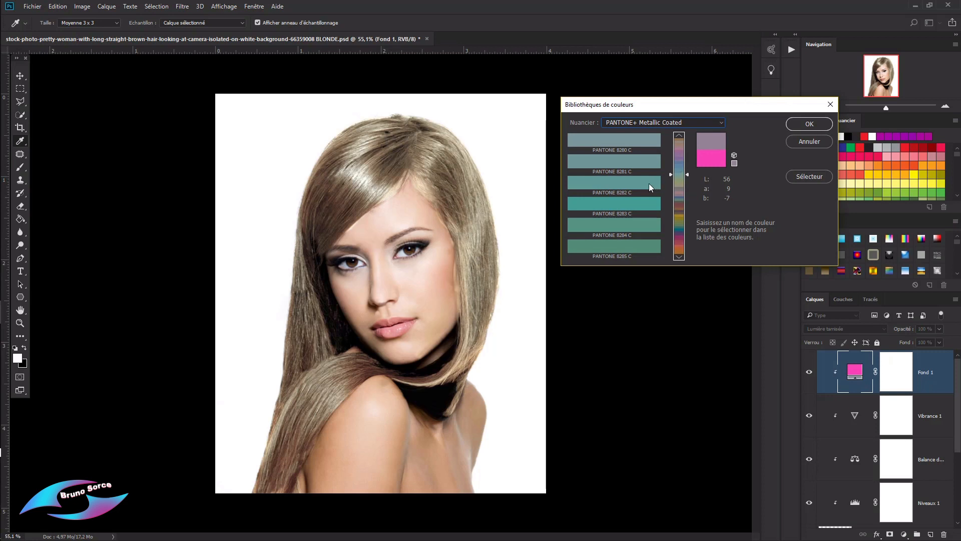
left_click(649, 187)
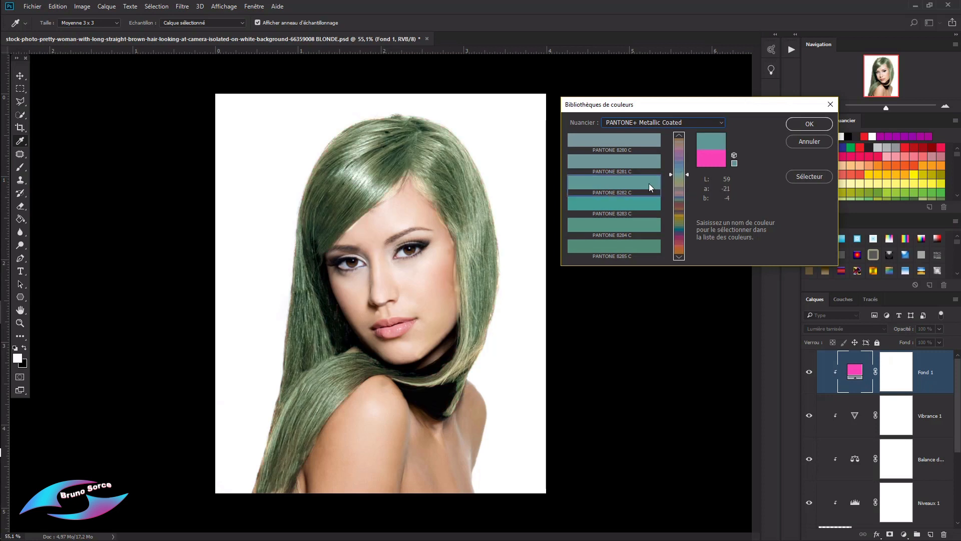
left_click(645, 139)
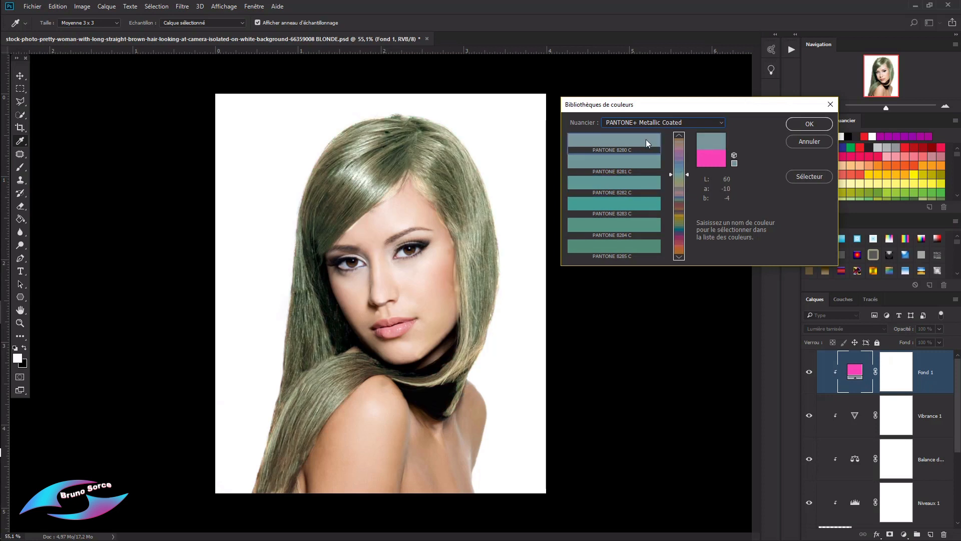
Try PANTONE 8965 C in the metallic orange-brown range and apply golden brown PANTONE 8960 C as the fill colour
left_click(682, 250)
left_click(644, 247)
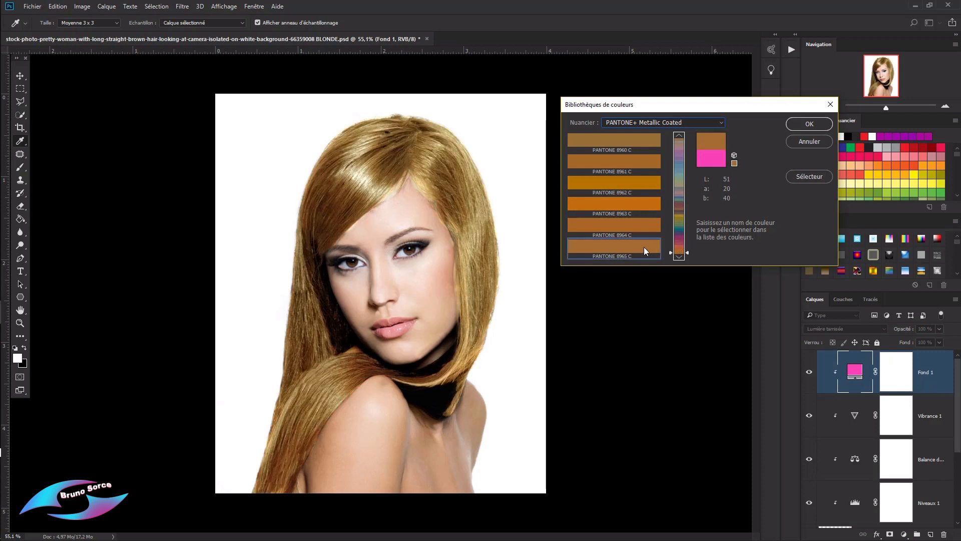
left_click(640, 144)
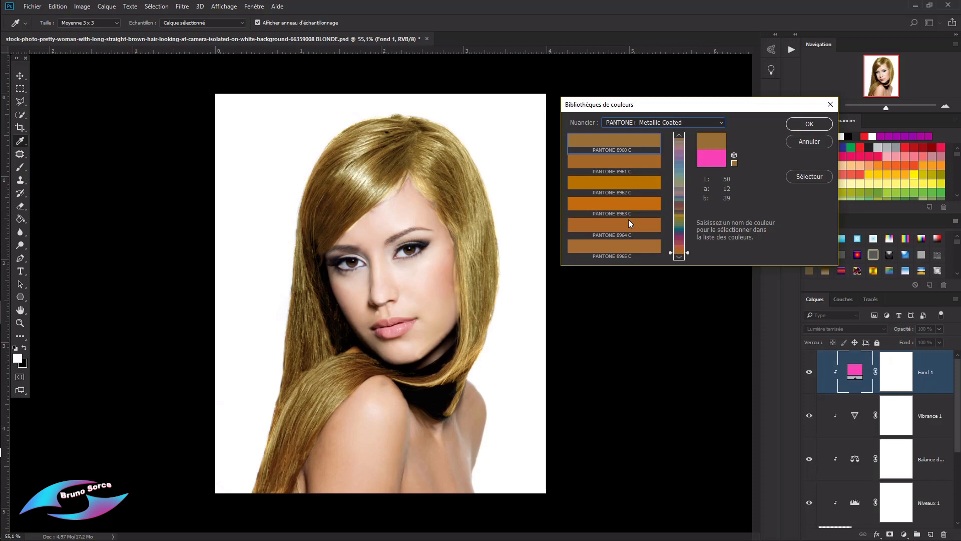
left_click(809, 124)
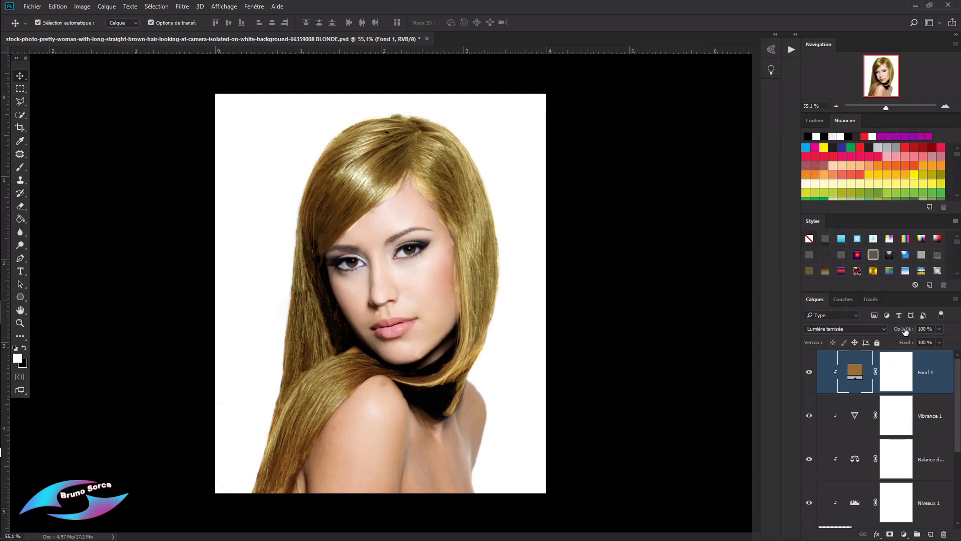
Try the blend modes Teinte, Couleur and Produit on the fill layer, and return it to Lumière tamisée
left_click(824, 330)
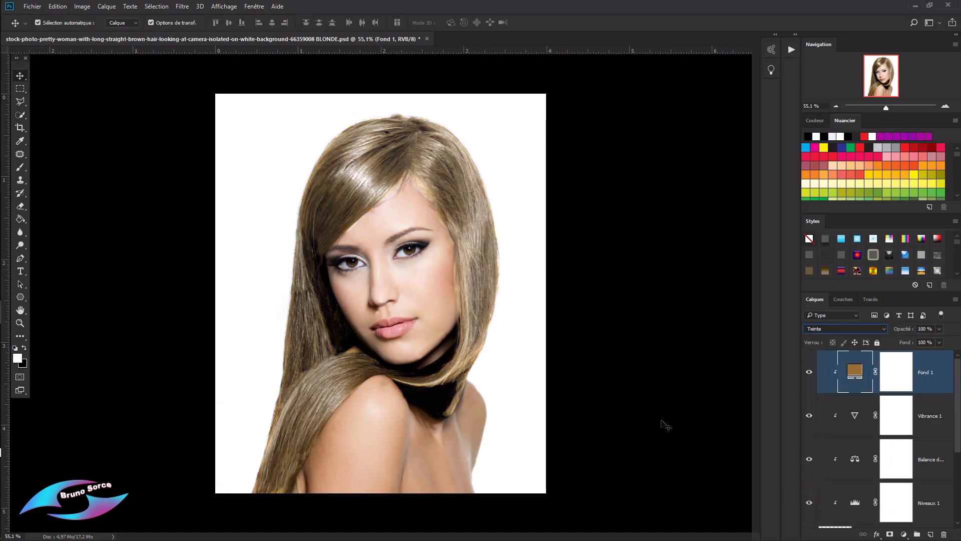
left_click(836, 328)
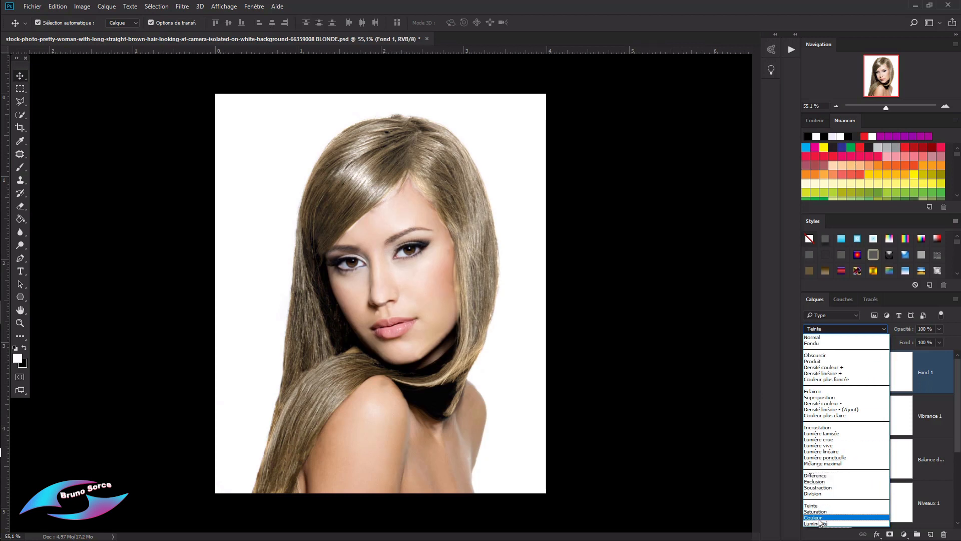
left_click(819, 519)
left_click(845, 329)
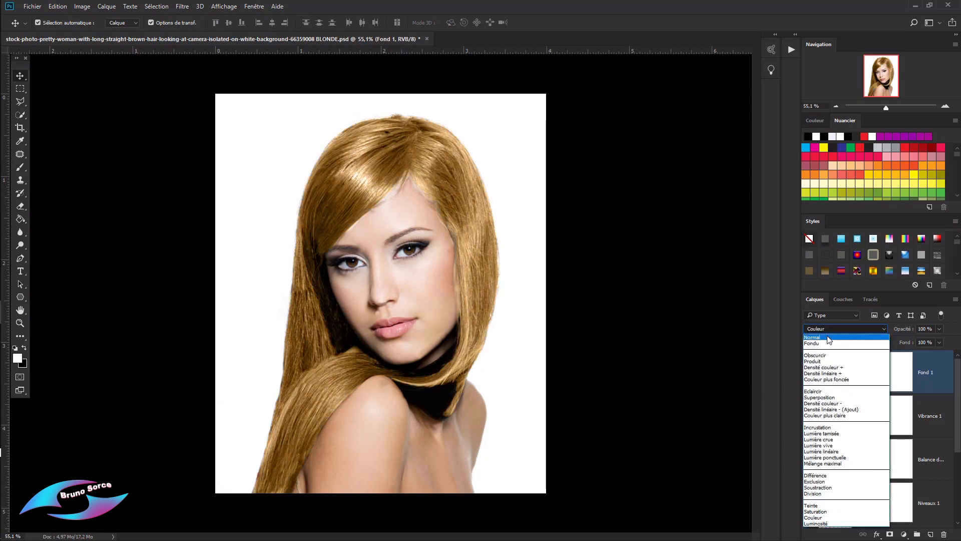
left_click(815, 362)
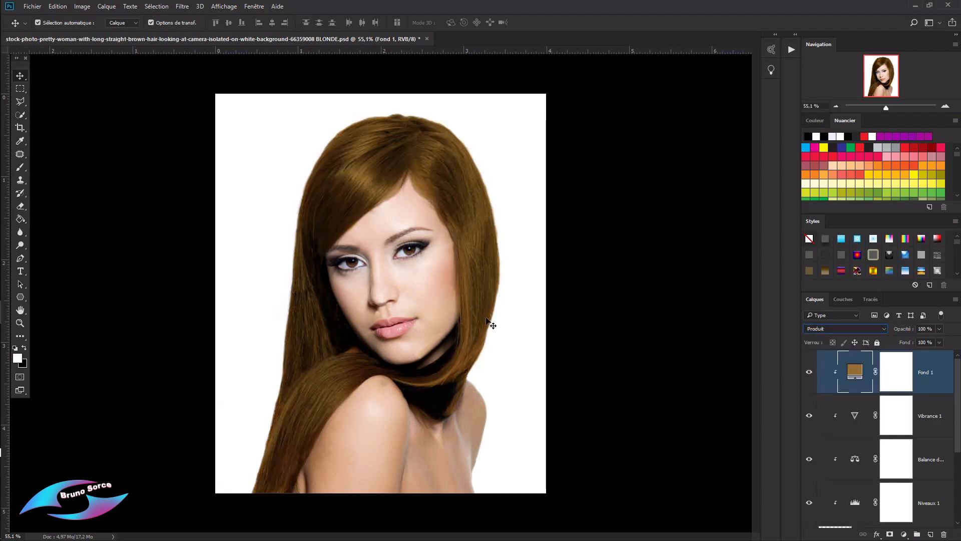
left_click(853, 329)
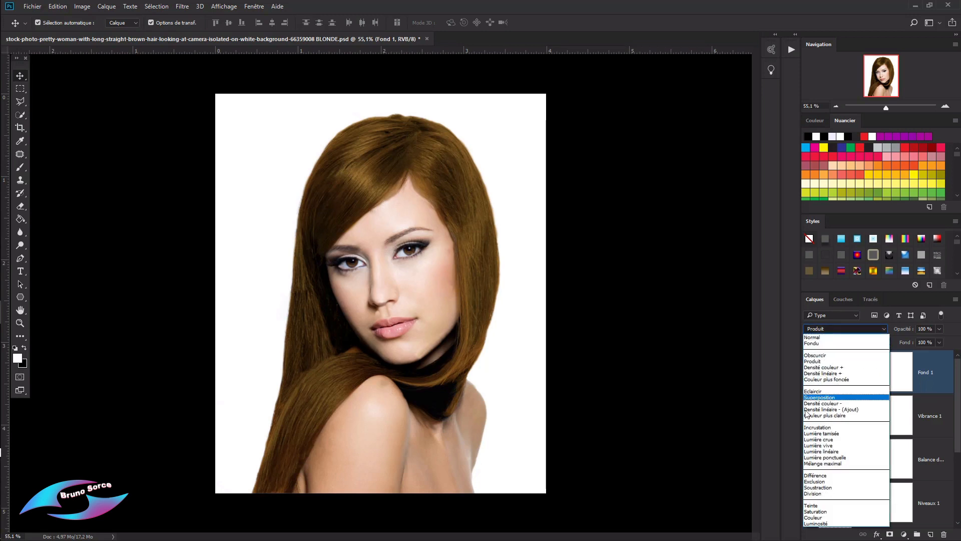
left_click(807, 433)
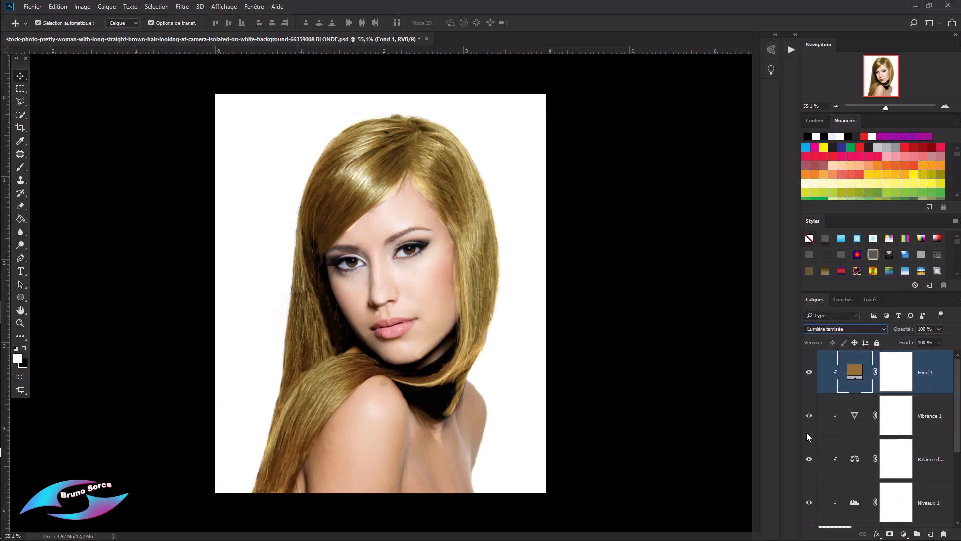
Add a Levels adjustment layer above the colour fill and clip it to the layers below
left_click(904, 535)
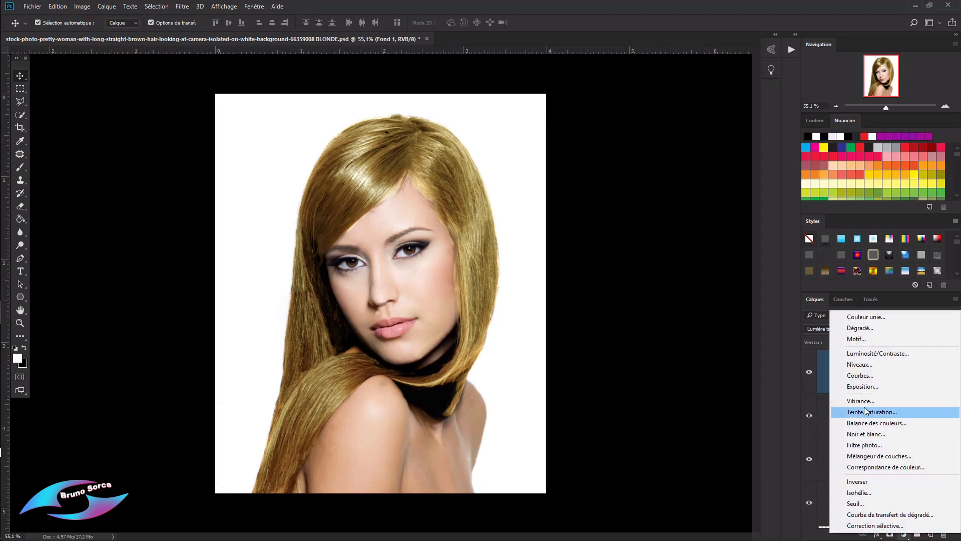
left_click(858, 364)
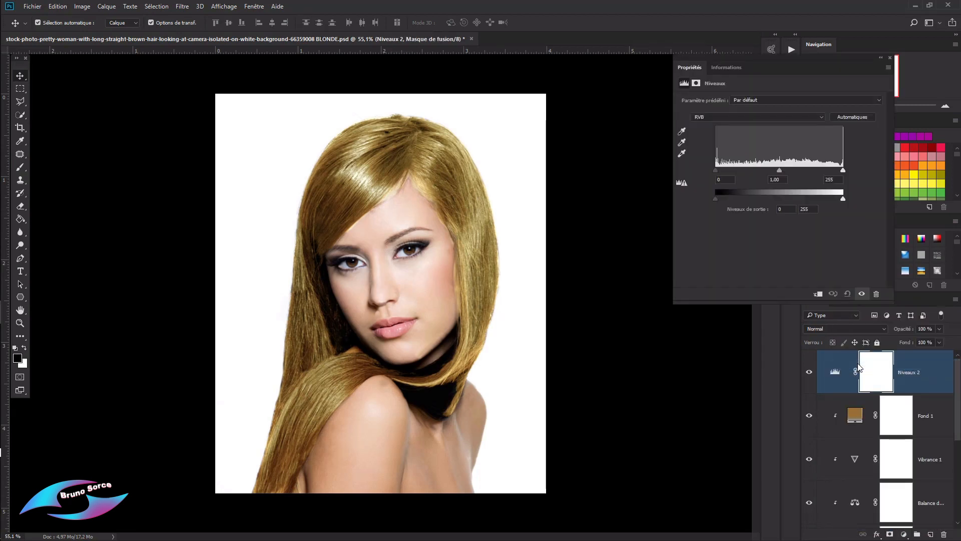
left_click(818, 294)
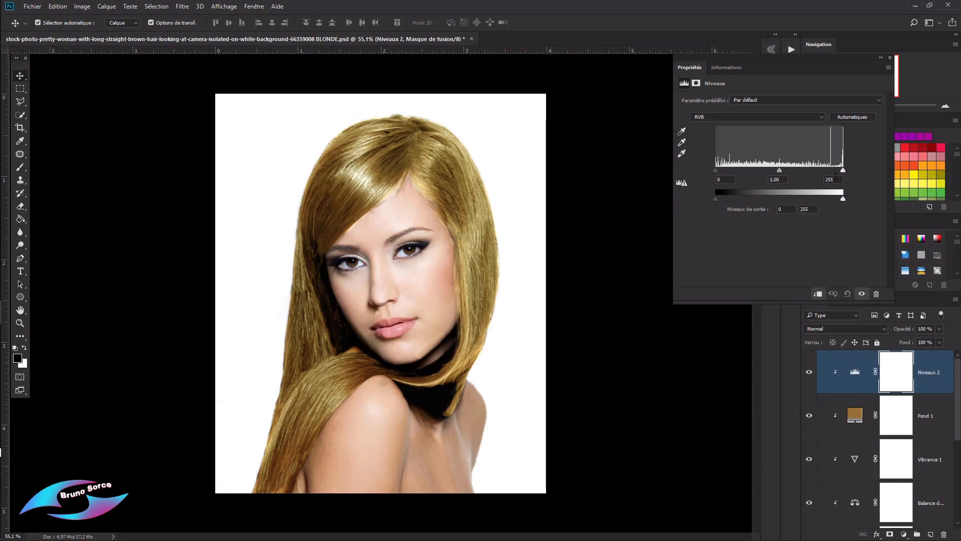
Try input levels of 21, 0.78 and 207 with a white output level of 233, and delete the Levels layer
left_click_drag(843, 171, 833, 171)
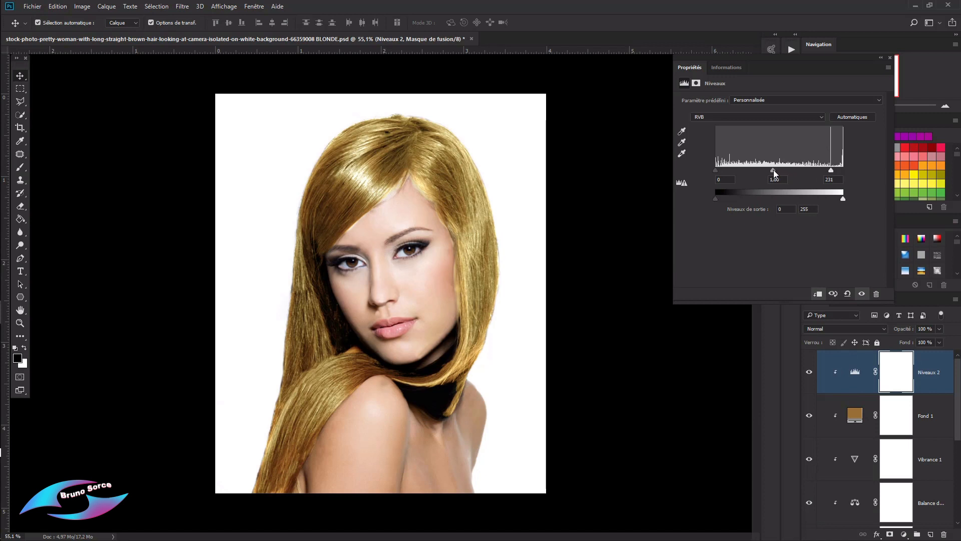
left_click_drag(773, 170, 785, 173)
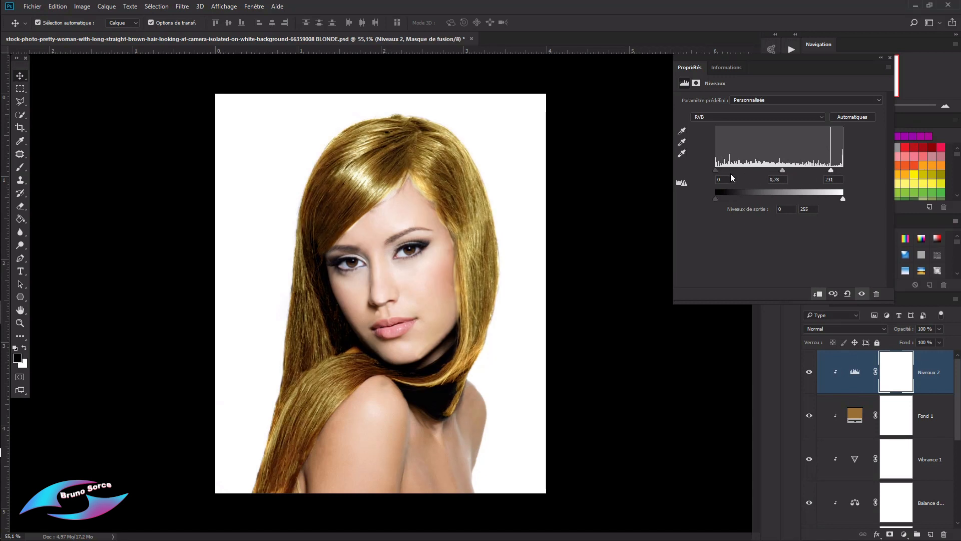
left_click_drag(715, 171, 730, 173)
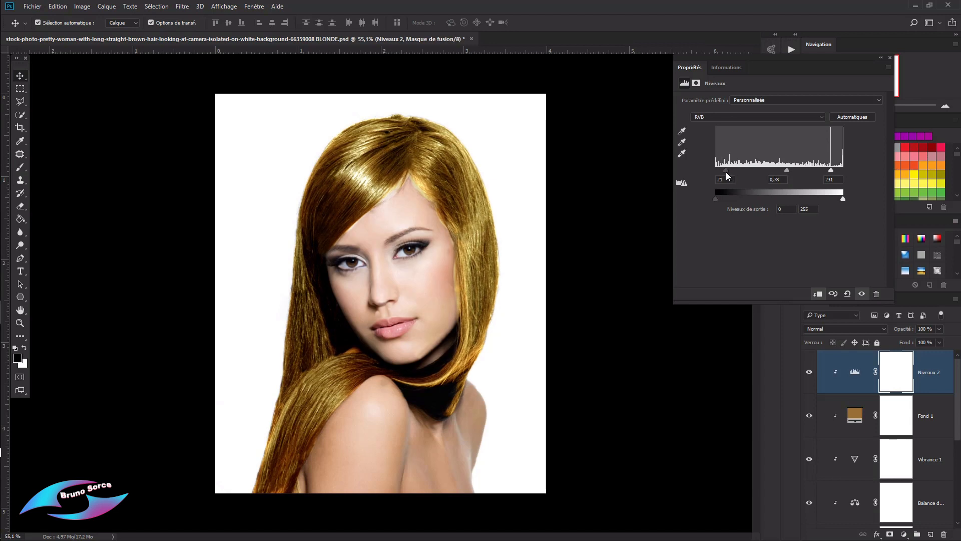
left_click_drag(842, 199, 819, 175)
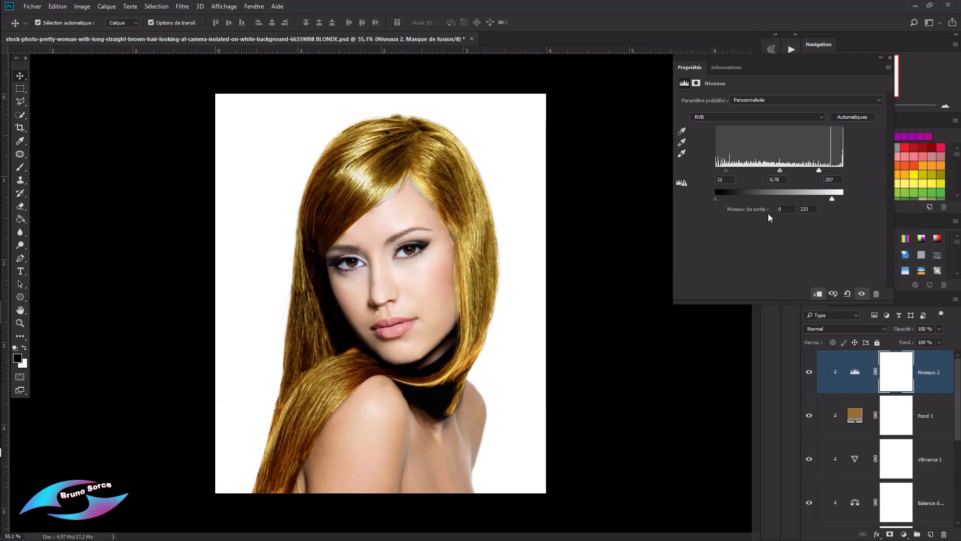
left_click(890, 58)
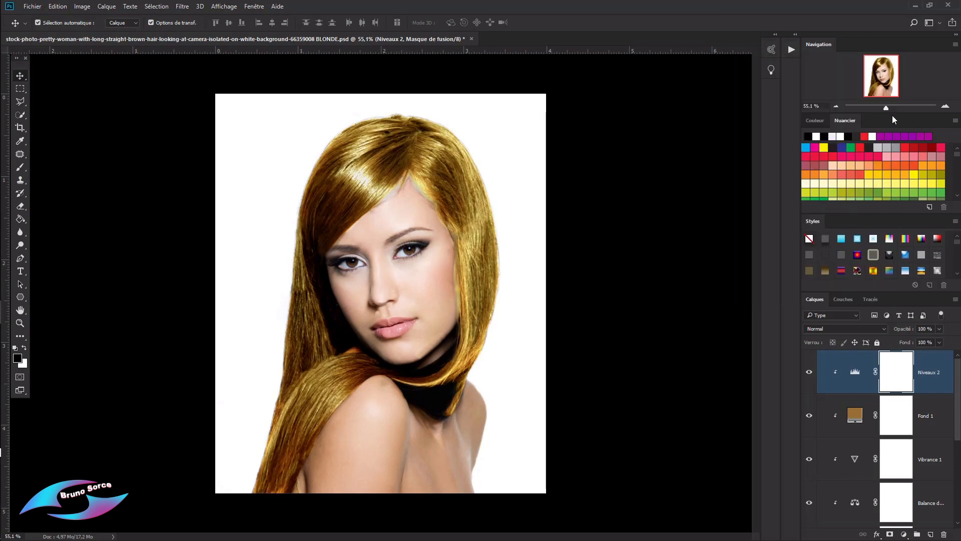
key("Delete")
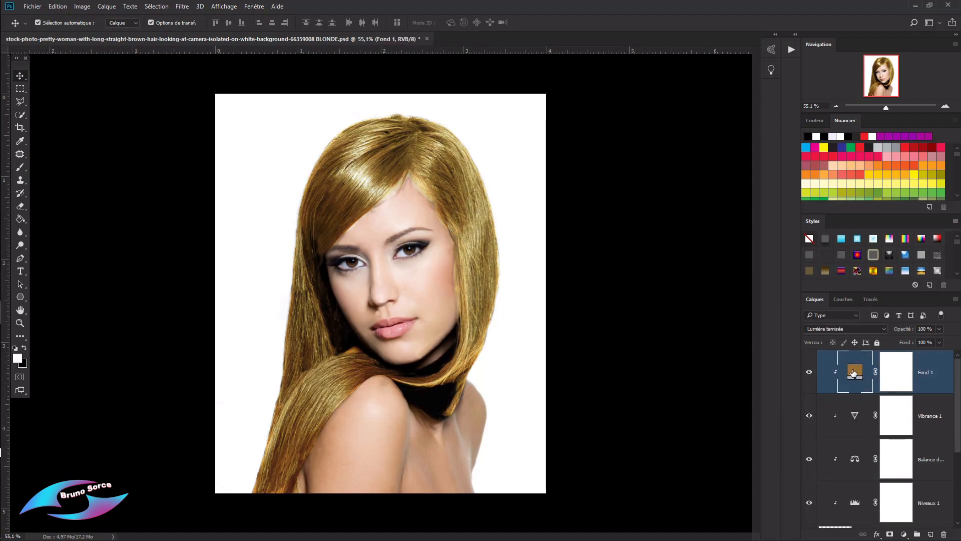
Switch the fill colour to the FOCOLTONE swatch book and try the light blues FOCOLTONE 3366 and 1053 on the hair
double_click(853, 373)
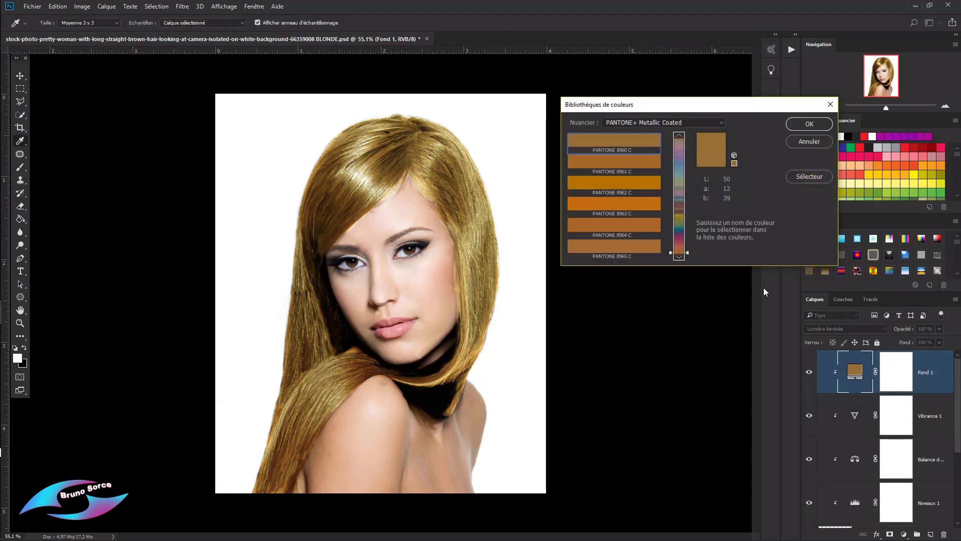
left_click(695, 125)
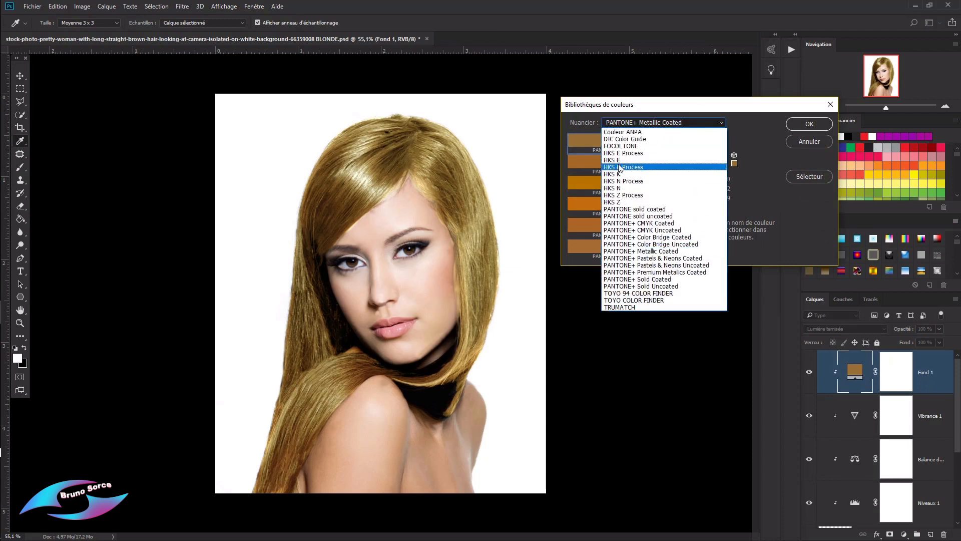
left_click(625, 146)
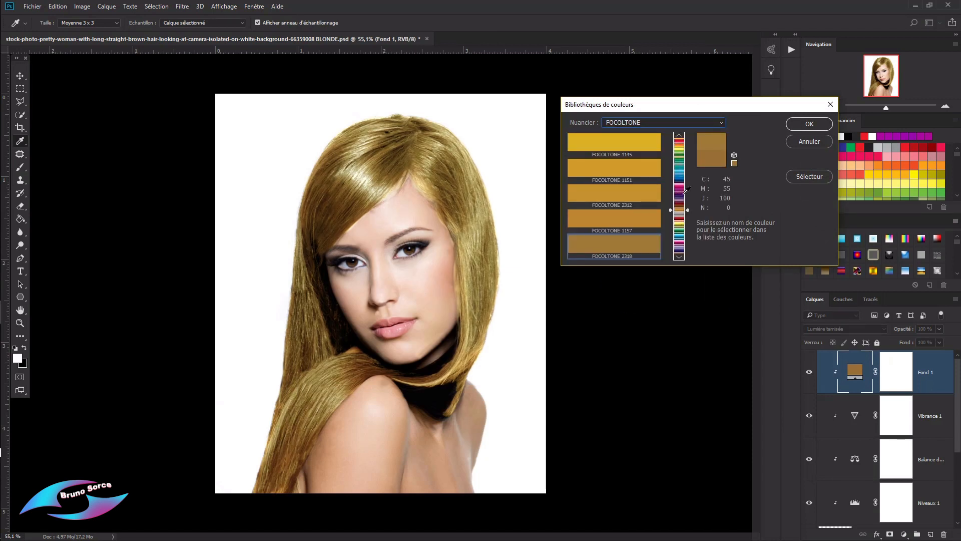
left_click(684, 170)
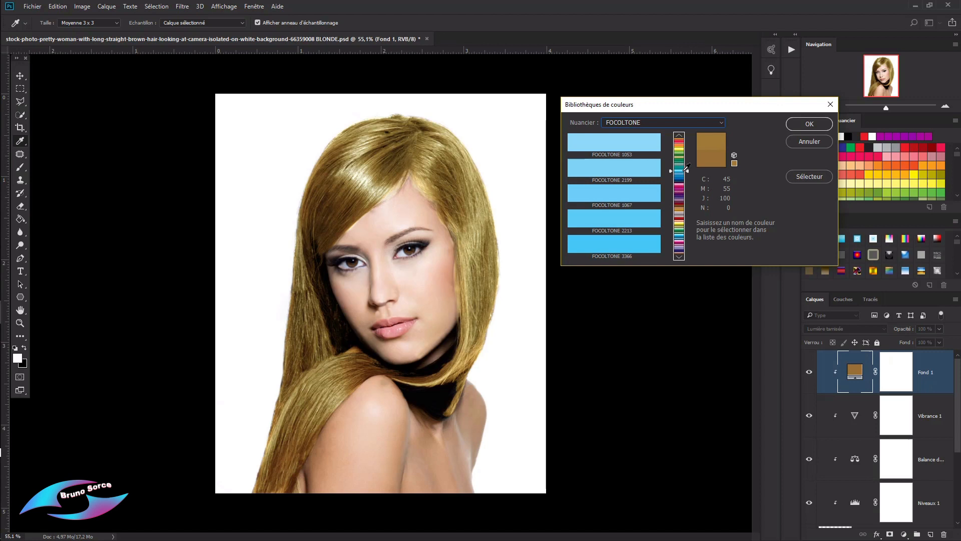
left_click(648, 242)
left_click(638, 142)
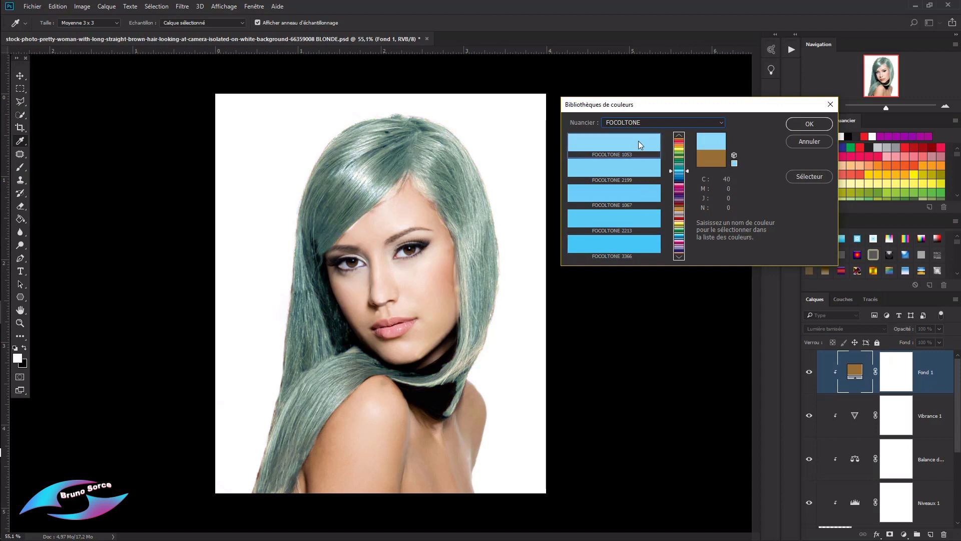
Apply dark blue FOCOLTONE 1080 as the hair fill colour
left_click(678, 250)
left_click(640, 249)
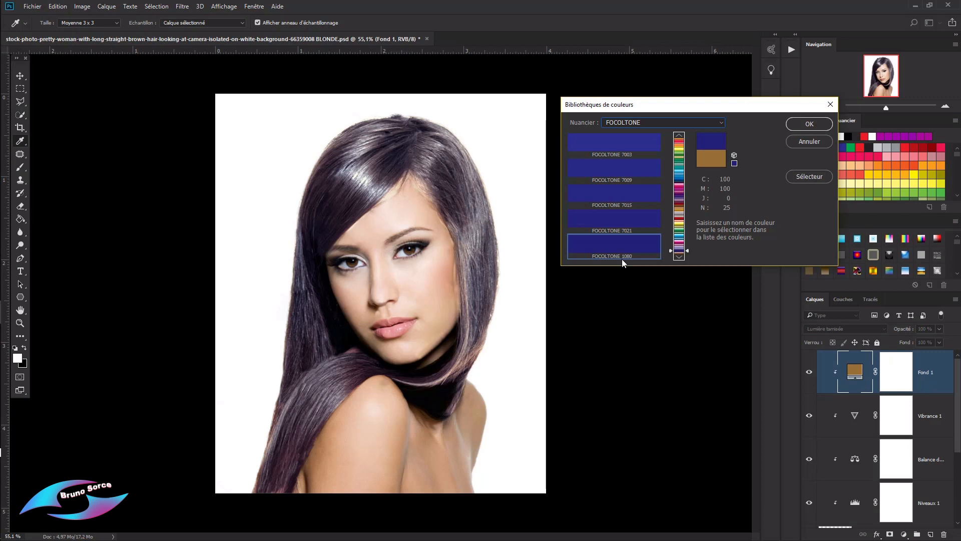
left_click(813, 123)
key("v")
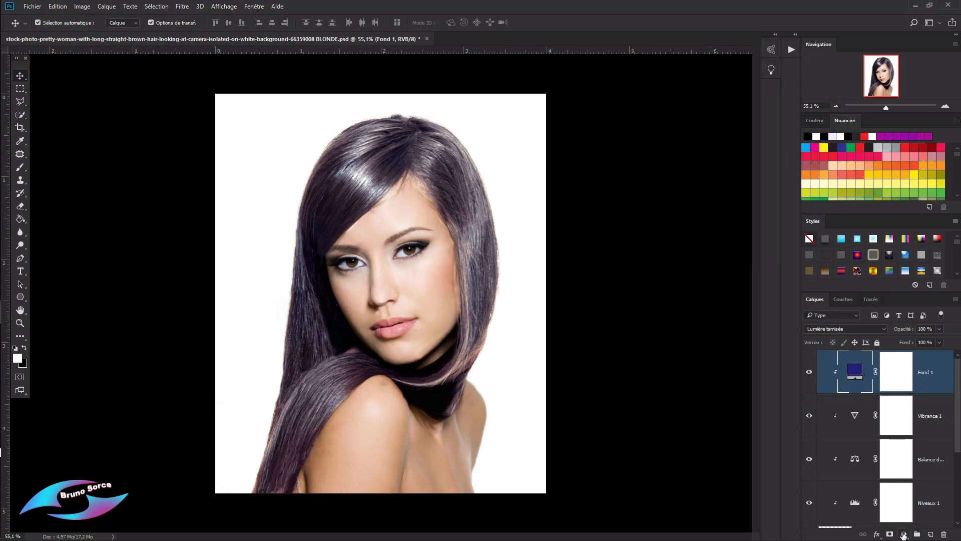
left_click(903, 534)
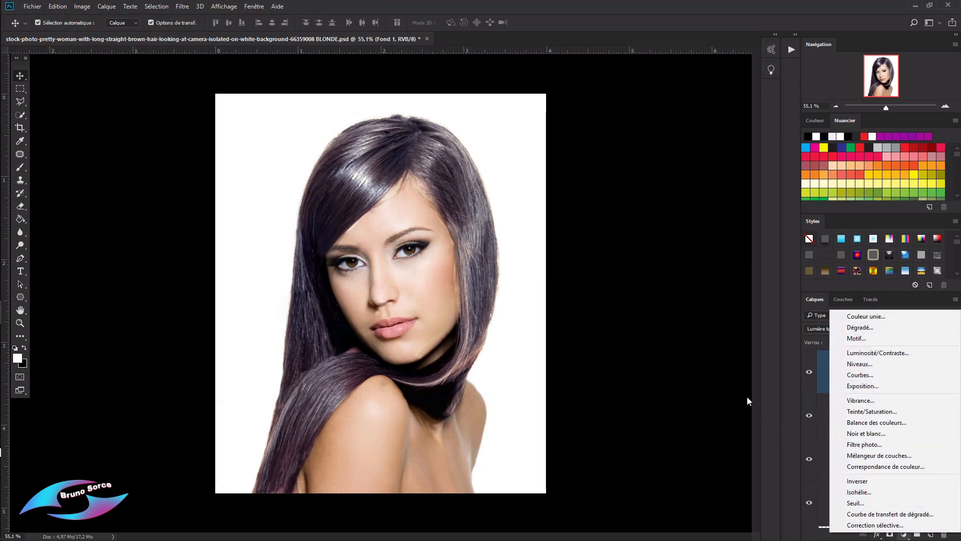
left_click(770, 394)
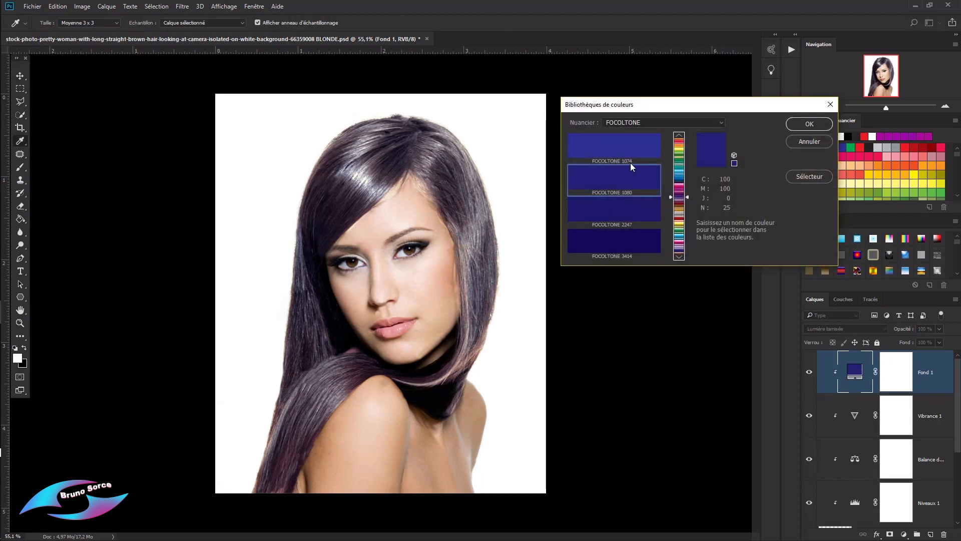
Switch the fill colour to the TOYO 94 COLOR FINDER swatch book and select pale violet TOYO 0456
left_click(654, 124)
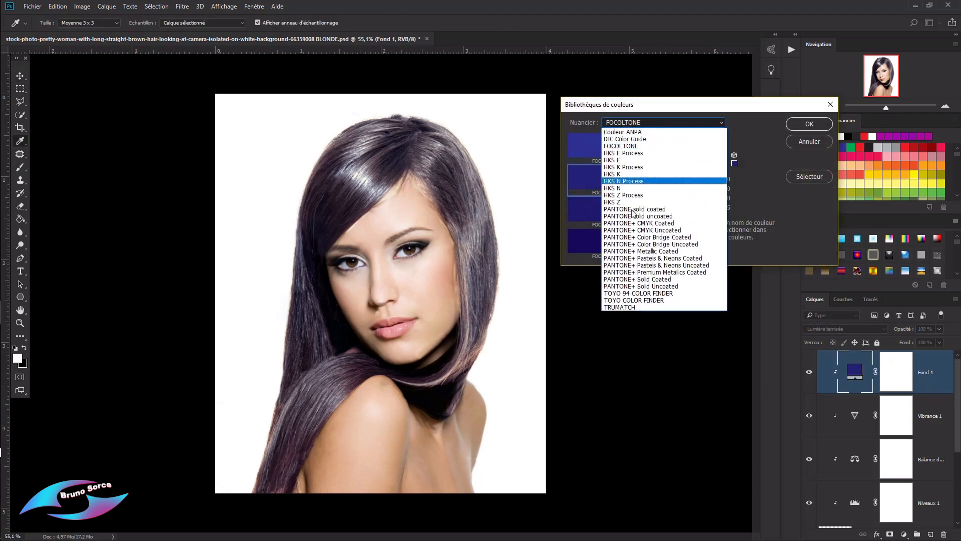
left_click(641, 295)
left_click(631, 143)
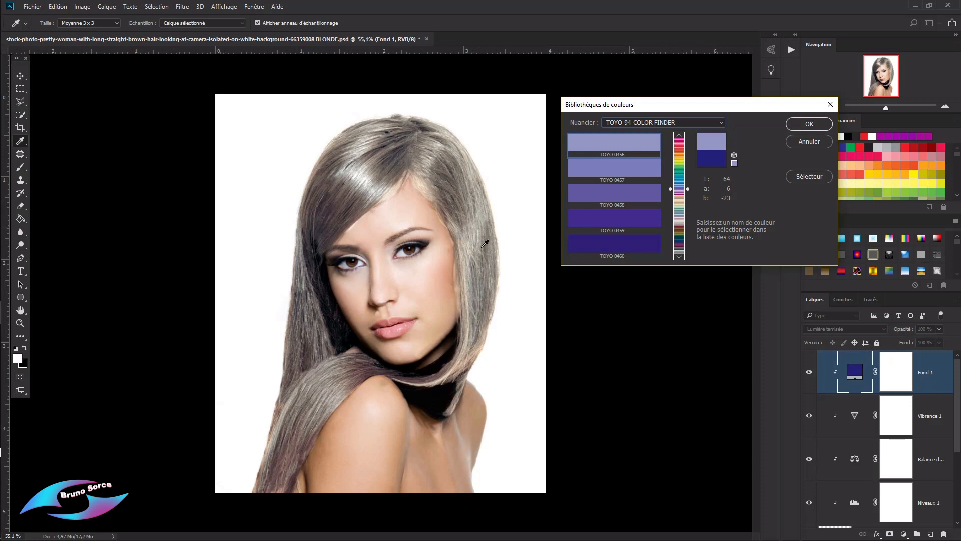
Try dark violet TOYO 0460 and the beiges TOYO 0580 and TOYO 0576 as the hair fill colour
left_click(608, 251)
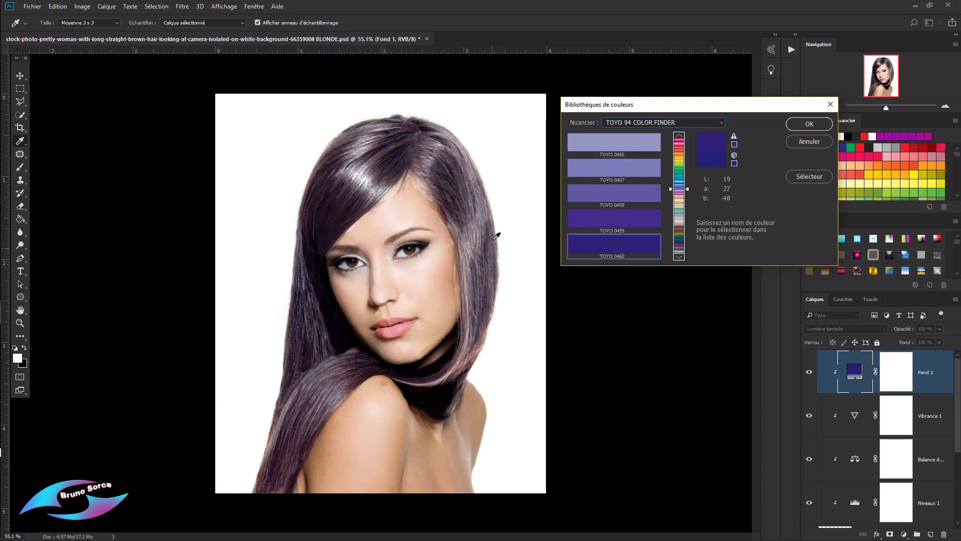
left_click(679, 202)
left_click(602, 248)
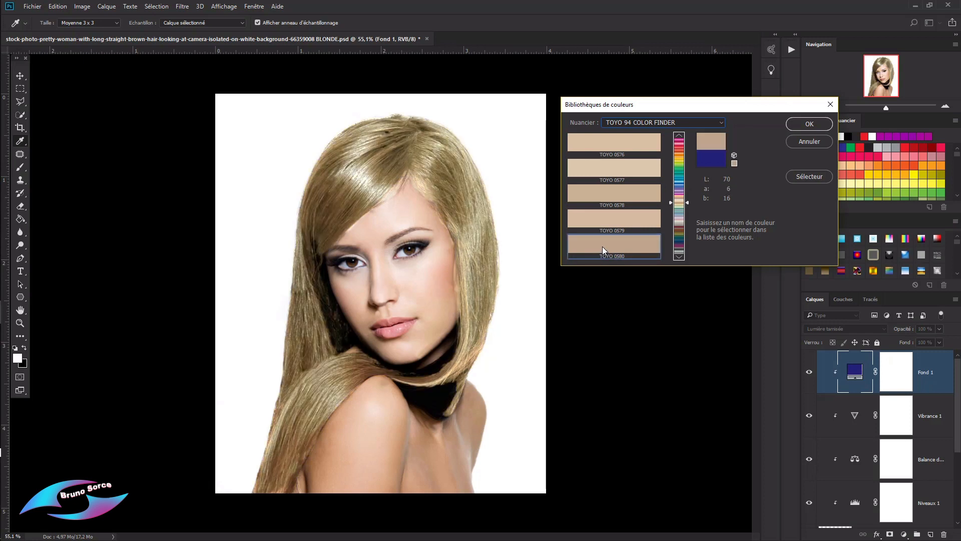
left_click(629, 146)
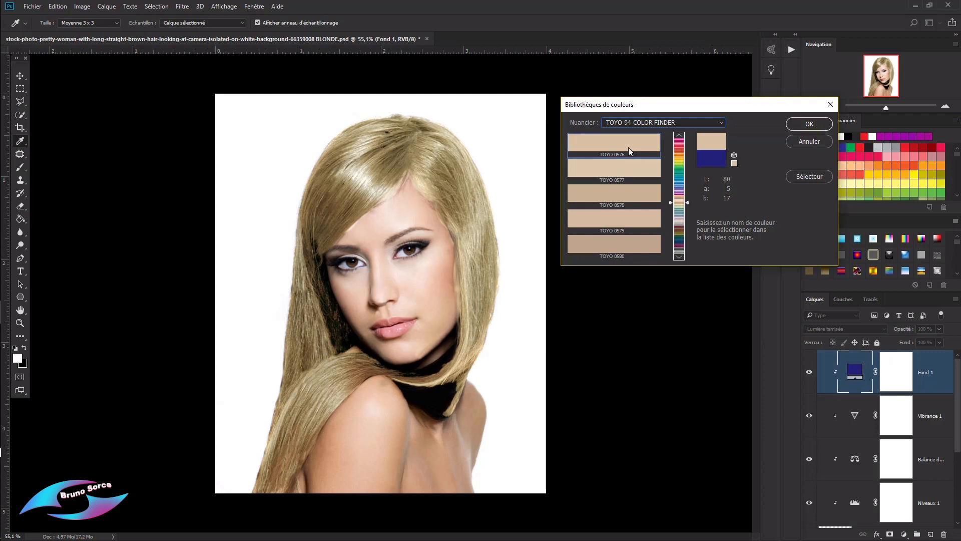
Try light green TOYO 0525 and yellow-orange TOYO 0523 on the hair
left_click(682, 193)
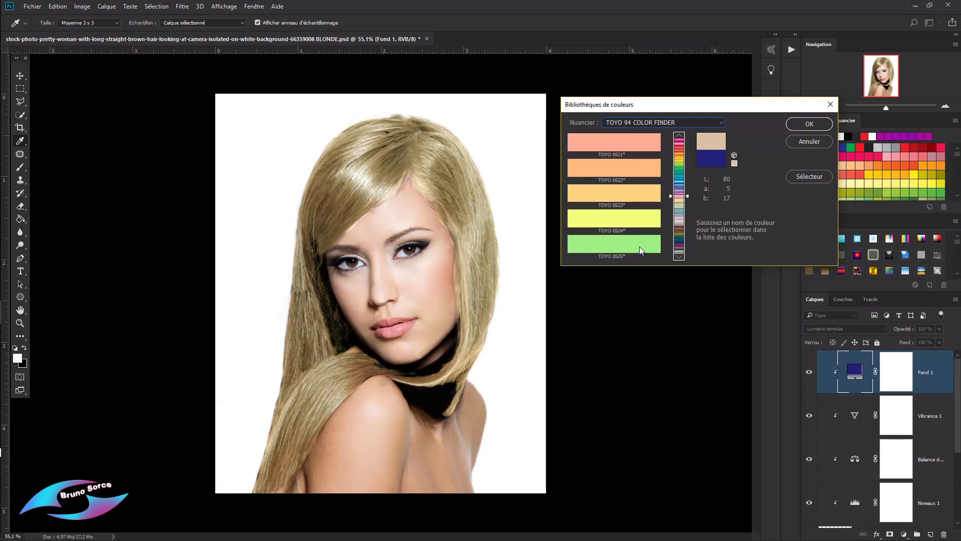
left_click(639, 247)
left_click(628, 195)
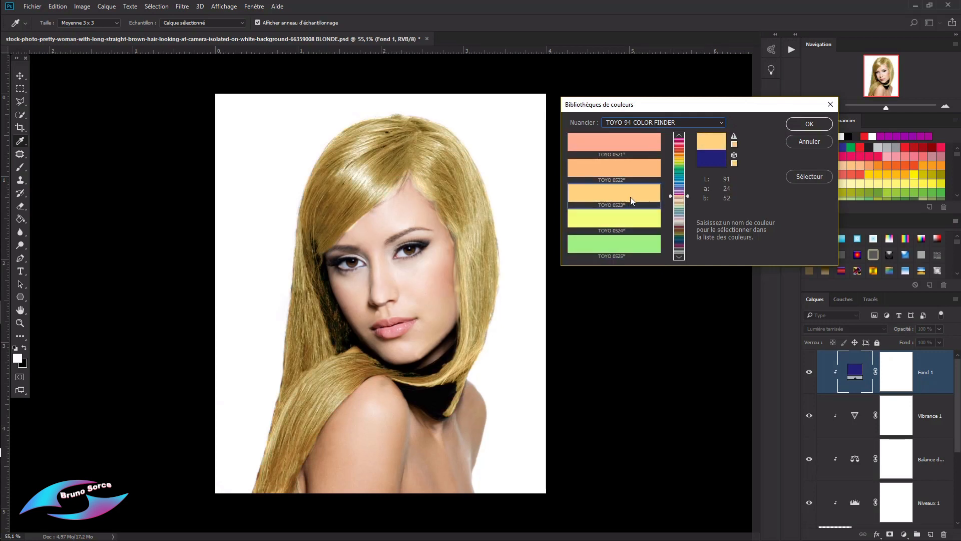
Try TOYO 0175 on the hair, and apply light orange TOYO 0171 as the fill colour
left_click(682, 158)
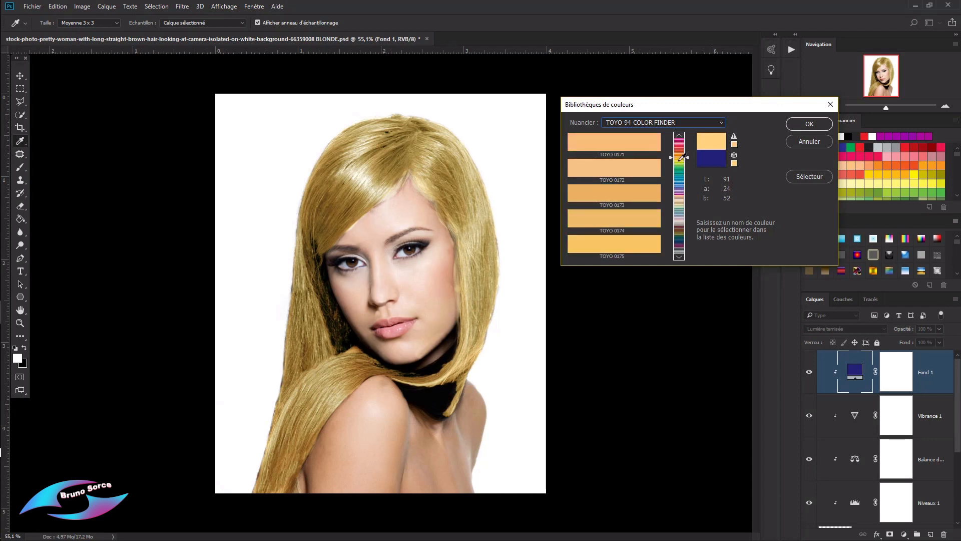
left_click(638, 244)
left_click(618, 144)
left_click(808, 123)
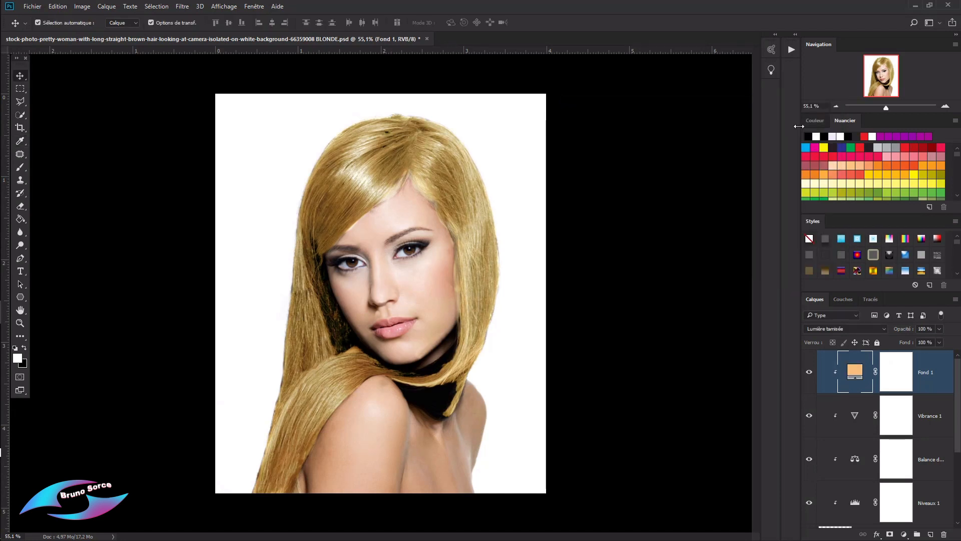